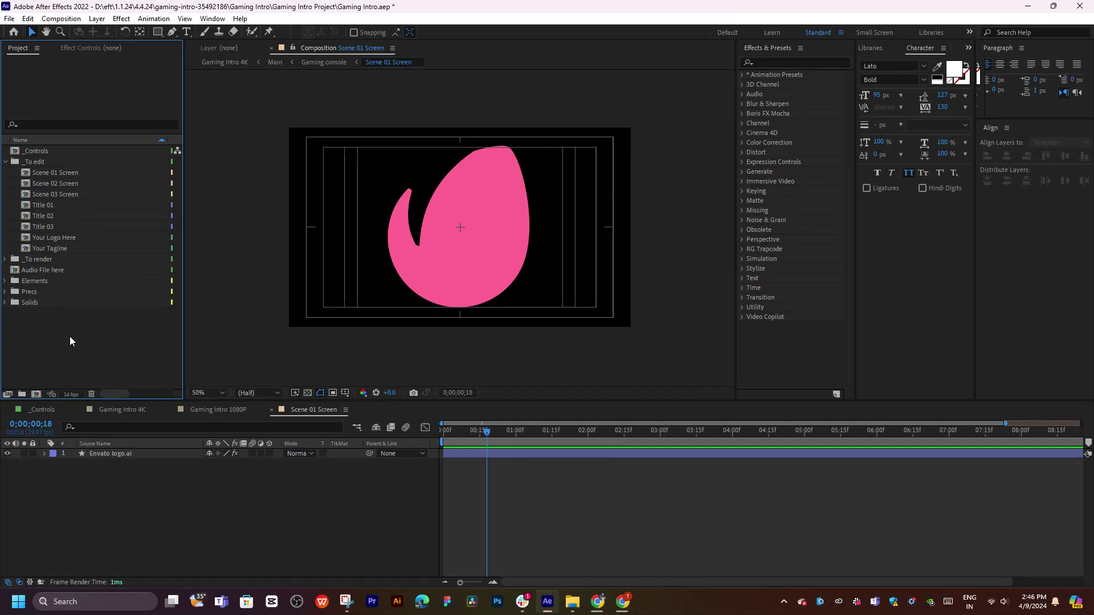
Create a new Project panel folder named logo
{"action": "left_click", "coordinate": [22, 394]}
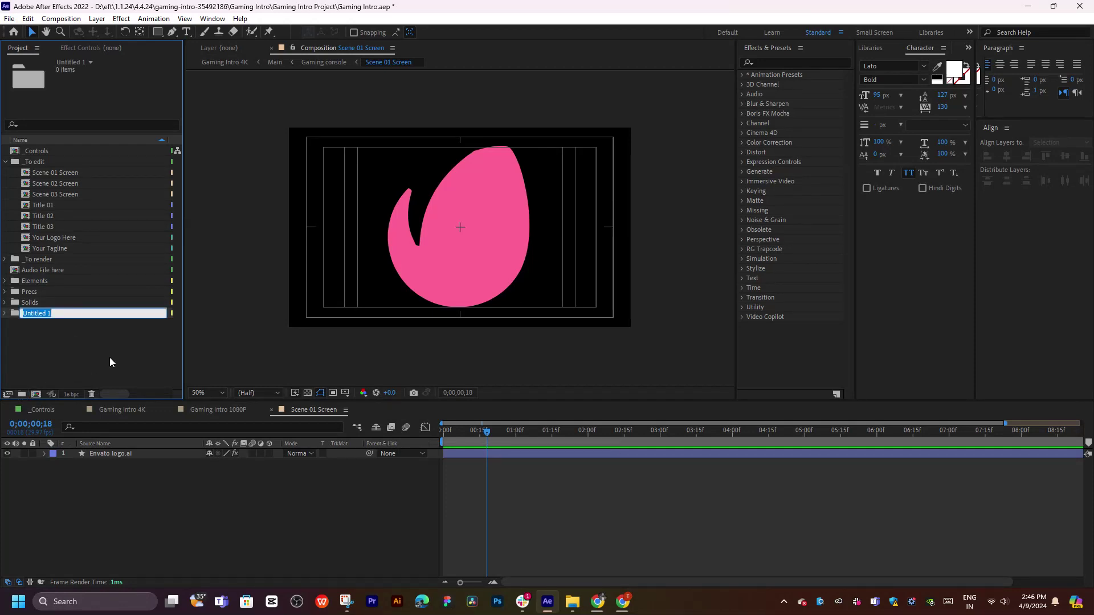
{"action": "type", "text": "logo"}
{"action": "key", "text": "Return"}
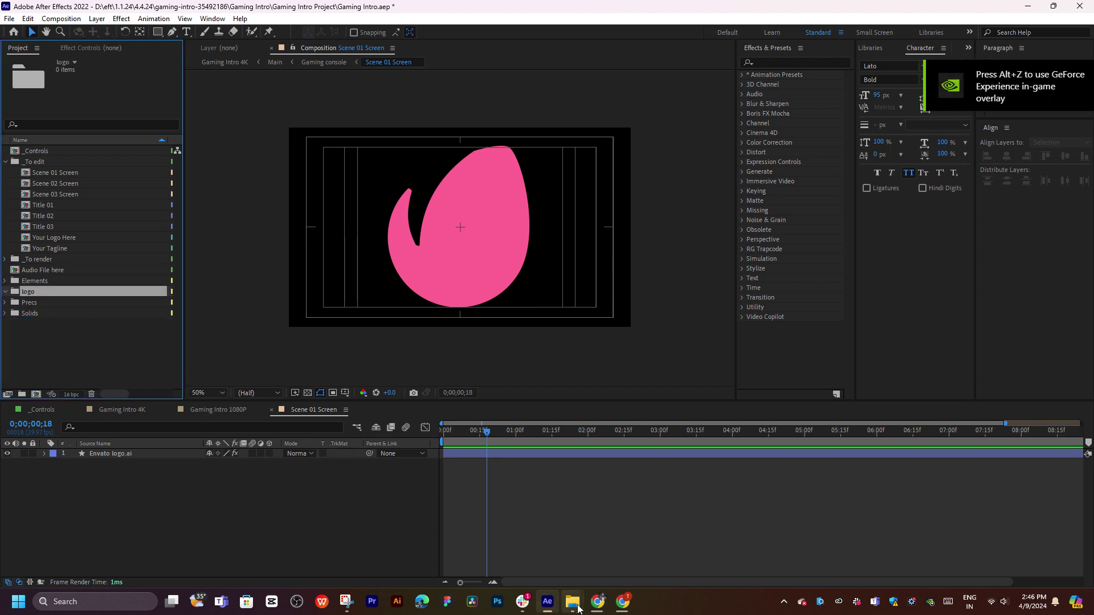
Import logo z-01.png from D:\zynerd logo by dragging it in from File Explorer
{"action": "mouse_move", "coordinate": [577, 608]}
{"action": "left_click", "coordinate": [644, 544]}
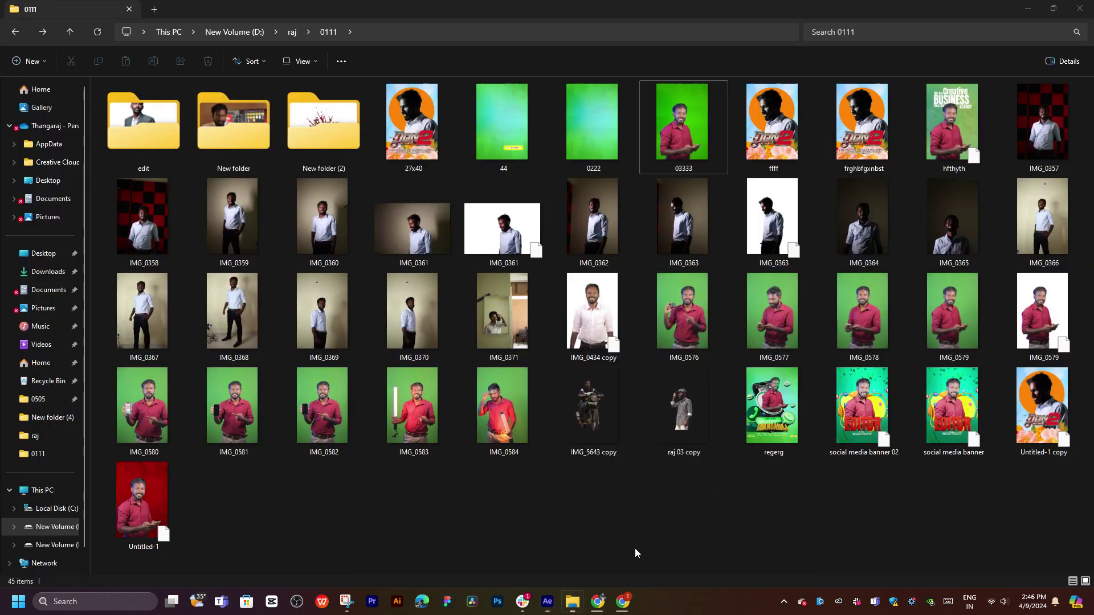
{"action": "left_click", "coordinate": [258, 32]}
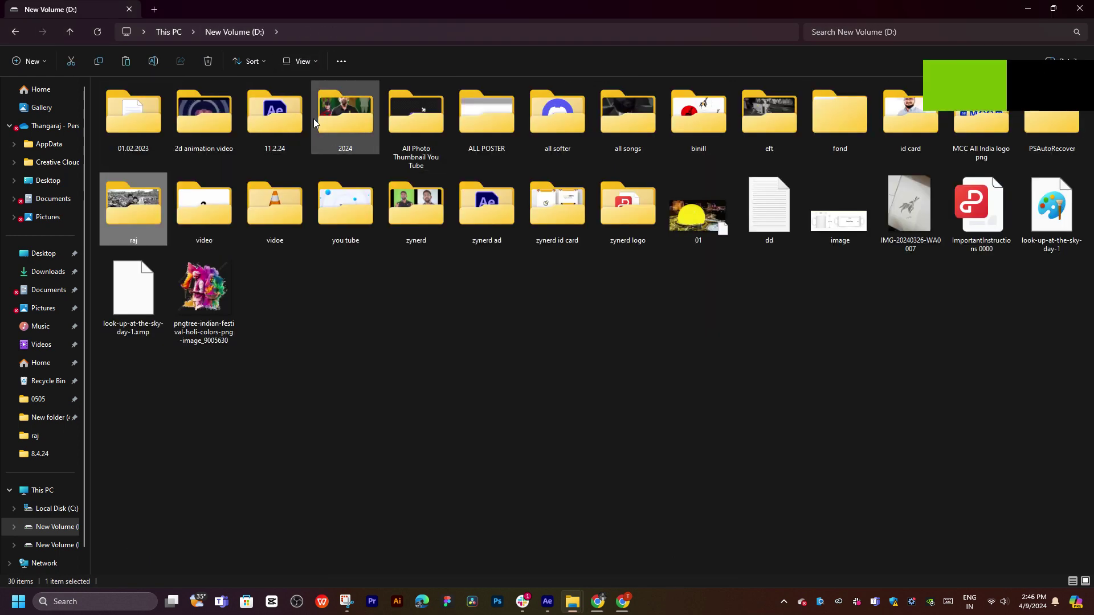
{"action": "double_click", "coordinate": [616, 194]}
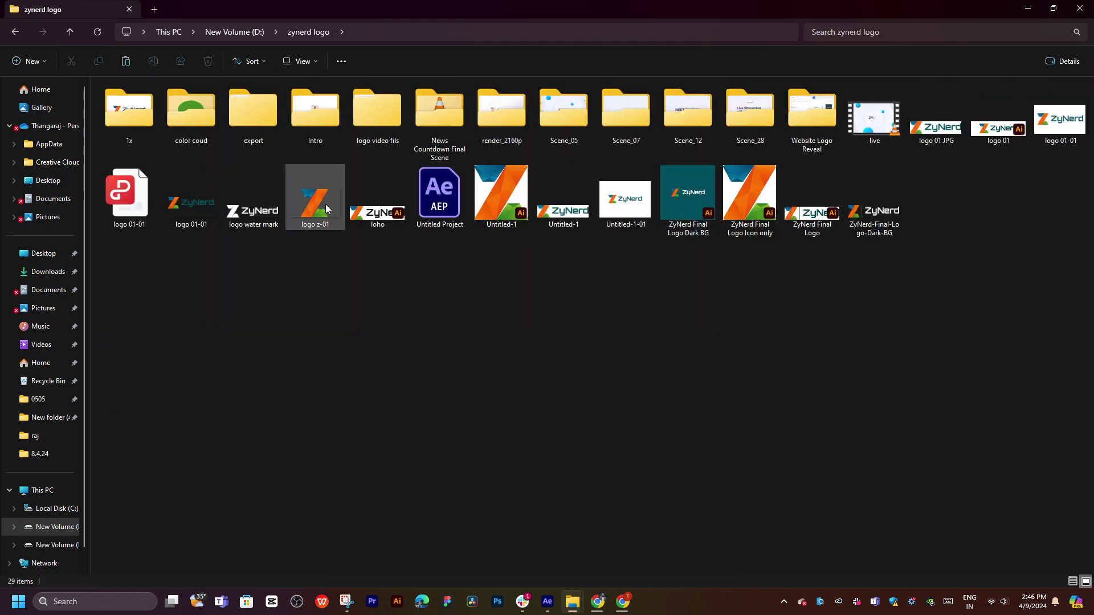
{"action": "mouse_move", "coordinate": [327, 208]}
{"action": "left_mouse_down"}
{"action": "mouse_move", "coordinate": [395, 371]}
{"action": "mouse_move", "coordinate": [32, 294]}
{"action": "mouse_move", "coordinate": [82, 454]}
{"action": "left_mouse_up"}
{"action": "key", "text": "alt+Tab"}
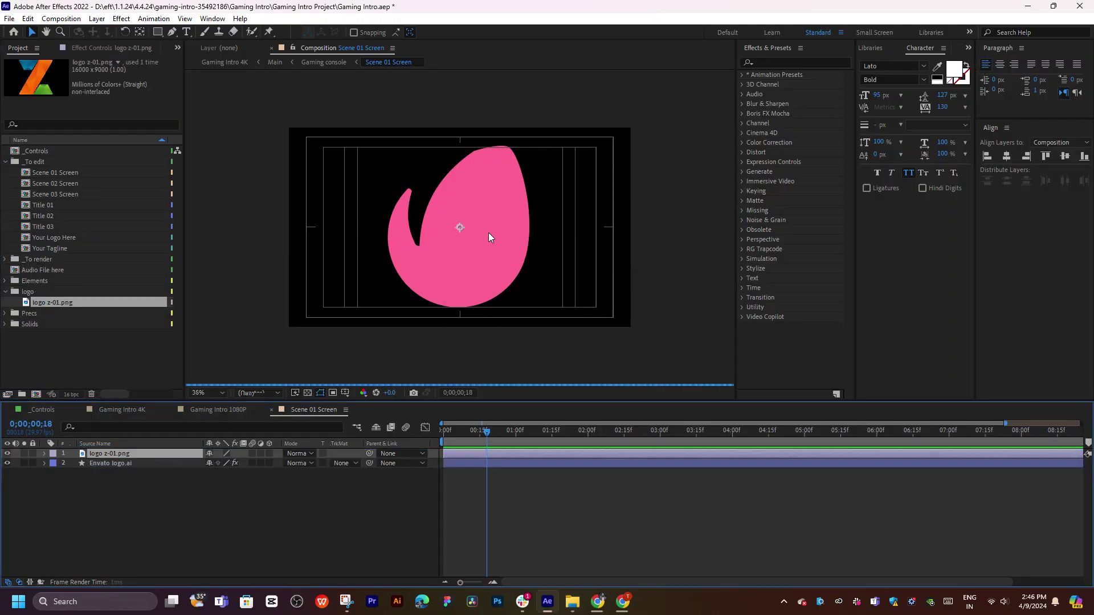
Zoom out and shrink the oversized logo z-01.png layer in Scene 01 Screen
{"action": "key", "text": "comma"}
{"action": "key", "text": "comma"}
{"action": "key", "text": "comma"}
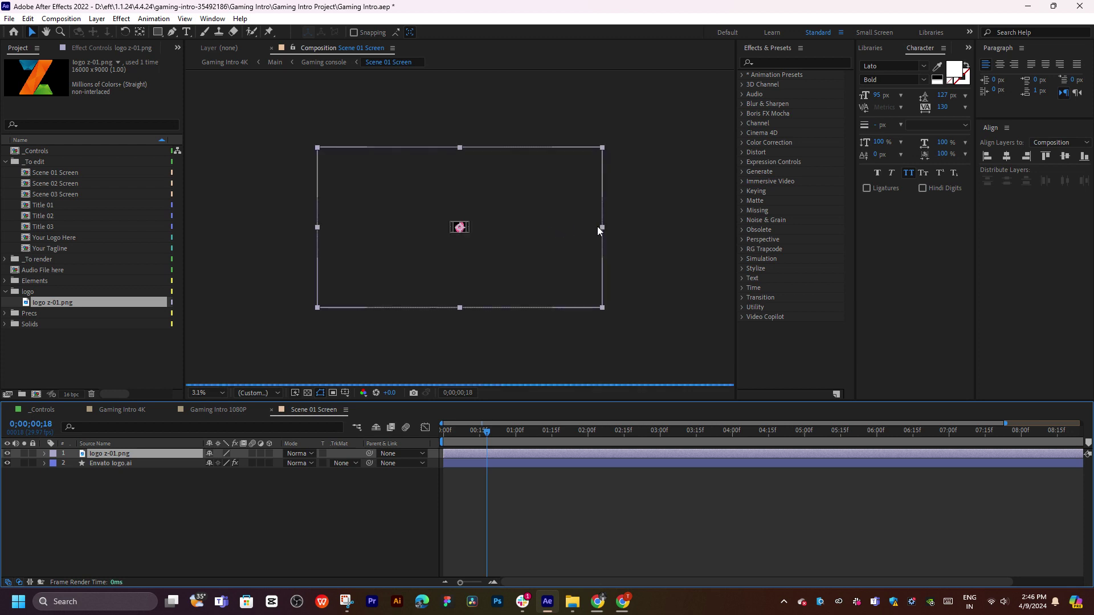
{"action": "left_click_drag", "start_coordinate": [602, 228], "coordinate": [473, 229]}
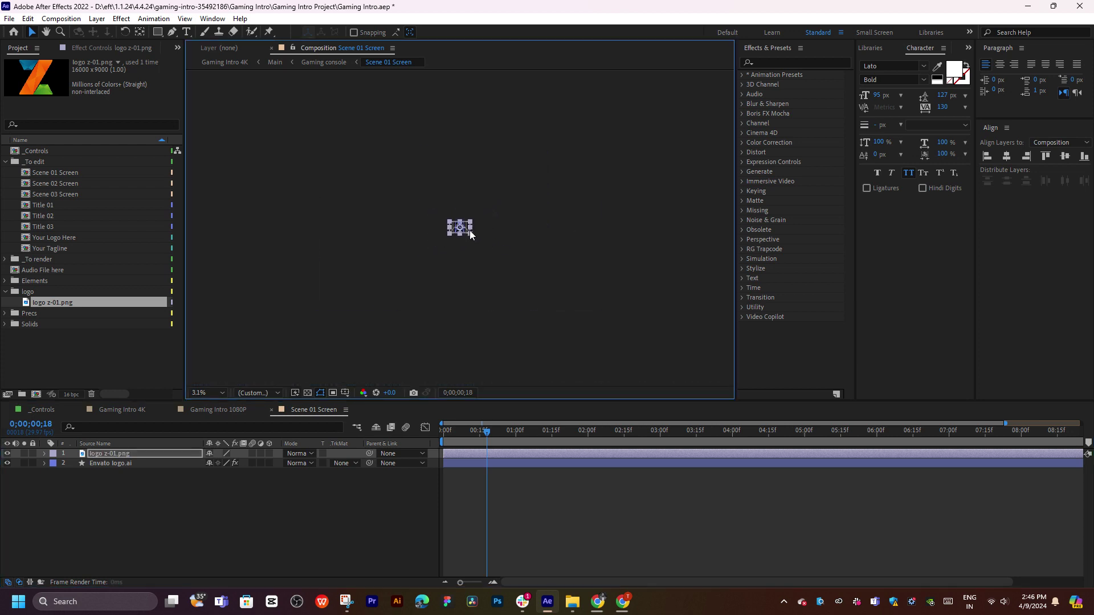
{"action": "key", "text": "period"}
{"action": "key", "text": "period"}
{"action": "key", "text": "period"}
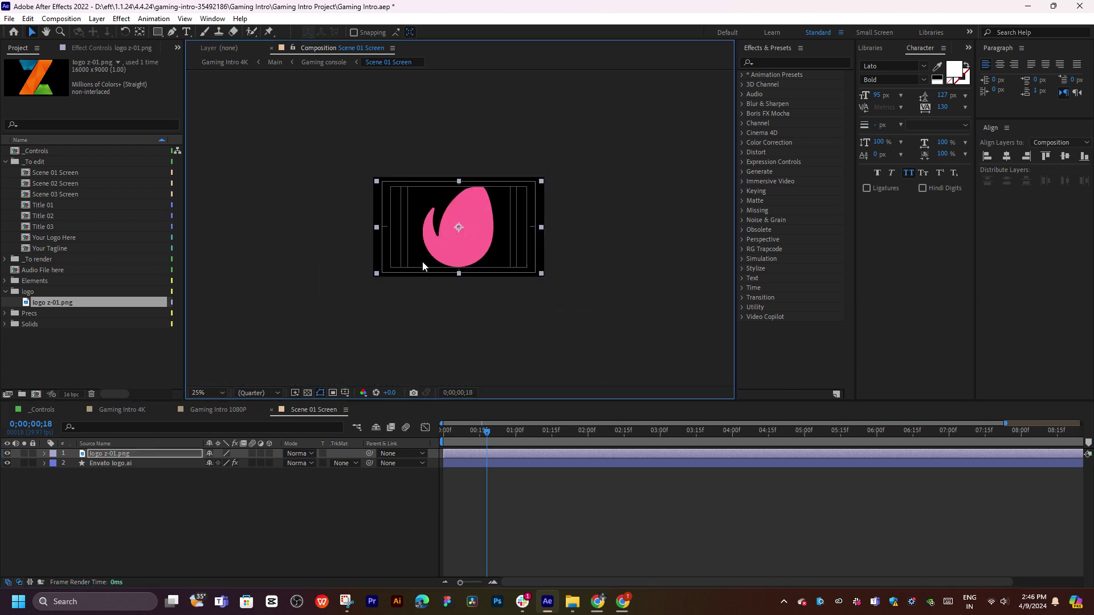
{"action": "key", "text": "period"}
{"action": "key", "text": "period"}
{"action": "left_click", "coordinate": [158, 473]}
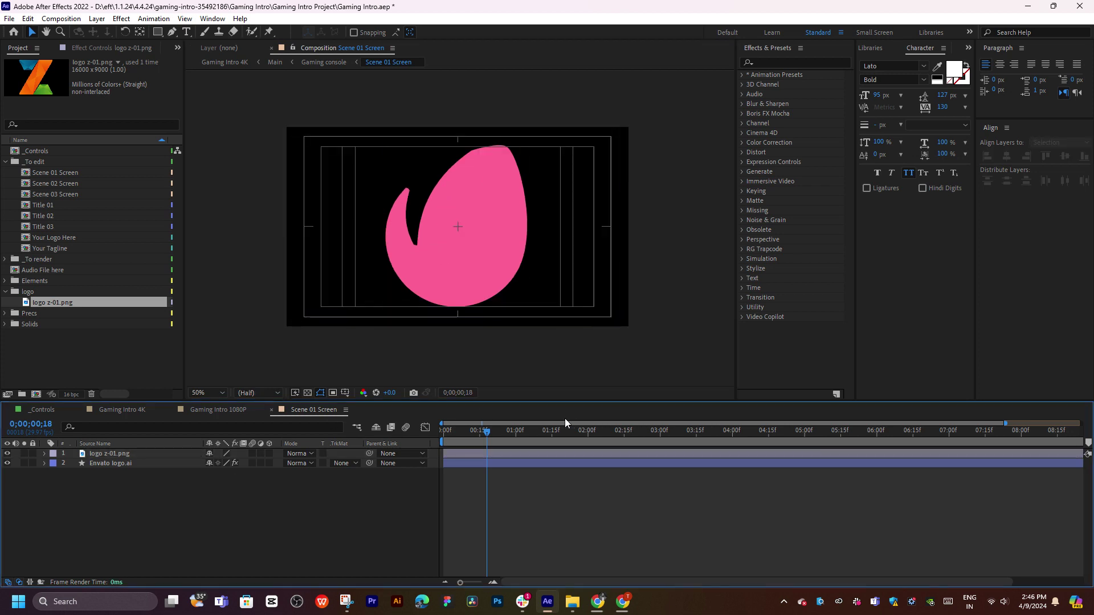
{"action": "left_click", "coordinate": [445, 431]}
{"action": "left_click", "coordinate": [474, 450]}
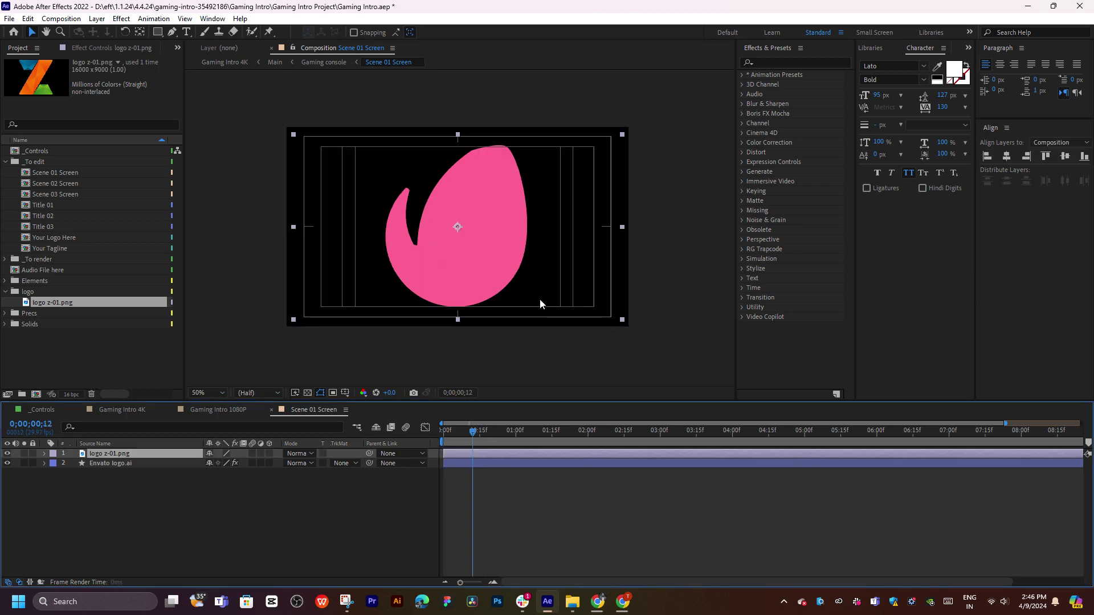
{"action": "left_click_drag", "start_coordinate": [624, 230], "coordinate": [597, 229]}
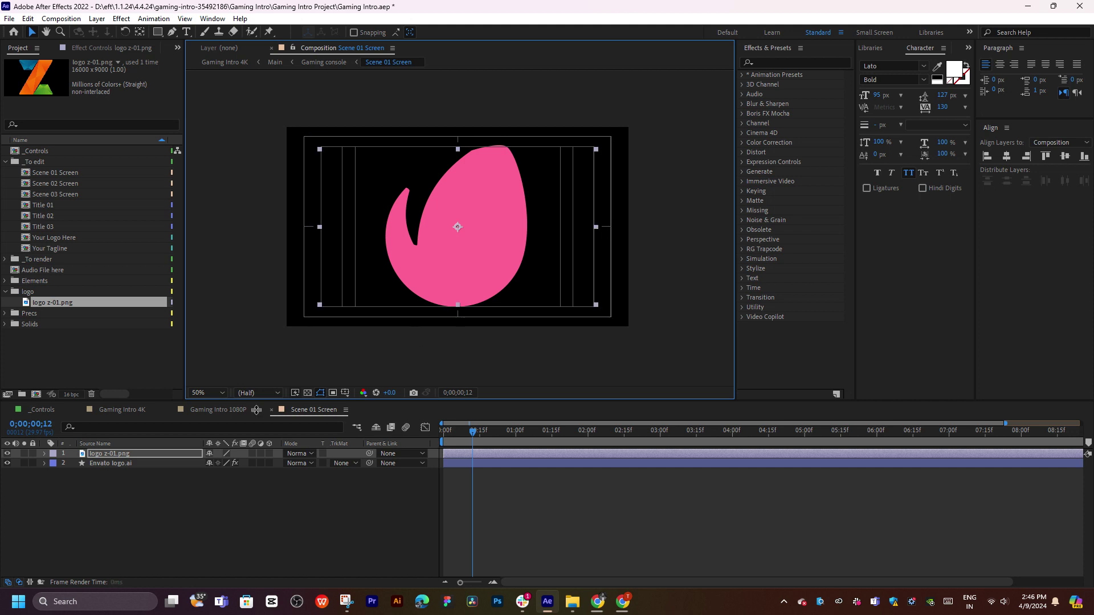
Scale the Z logo down further so it sits inside the Scene 01 Screen guides
{"action": "left_click", "coordinate": [40, 485]}
{"action": "left_click", "coordinate": [225, 410]}
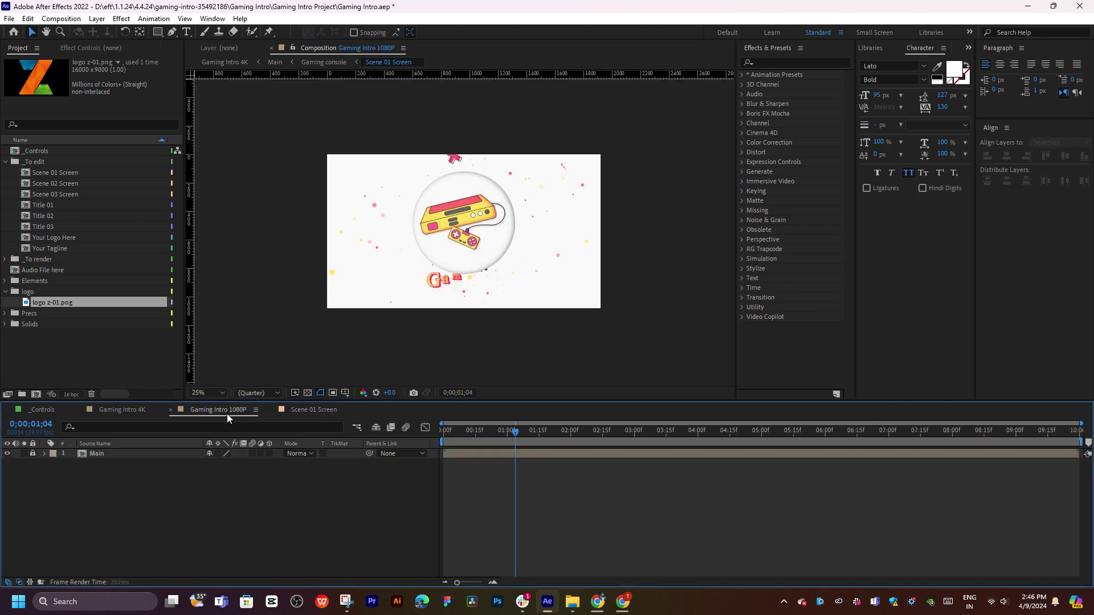
{"action": "left_click", "coordinate": [325, 409]}
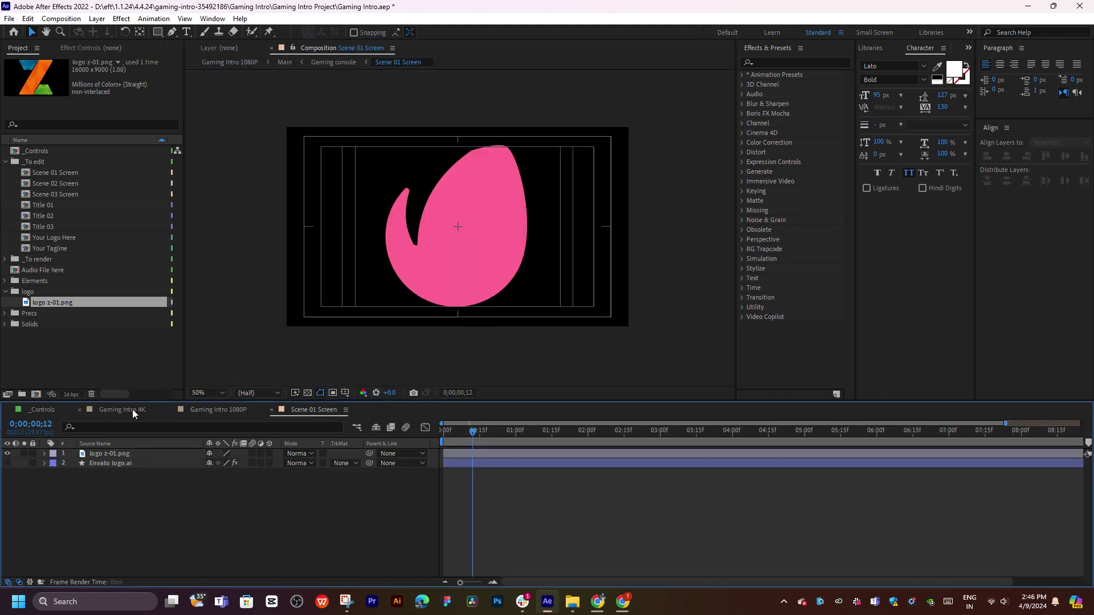
{"action": "left_click", "coordinate": [49, 175]}
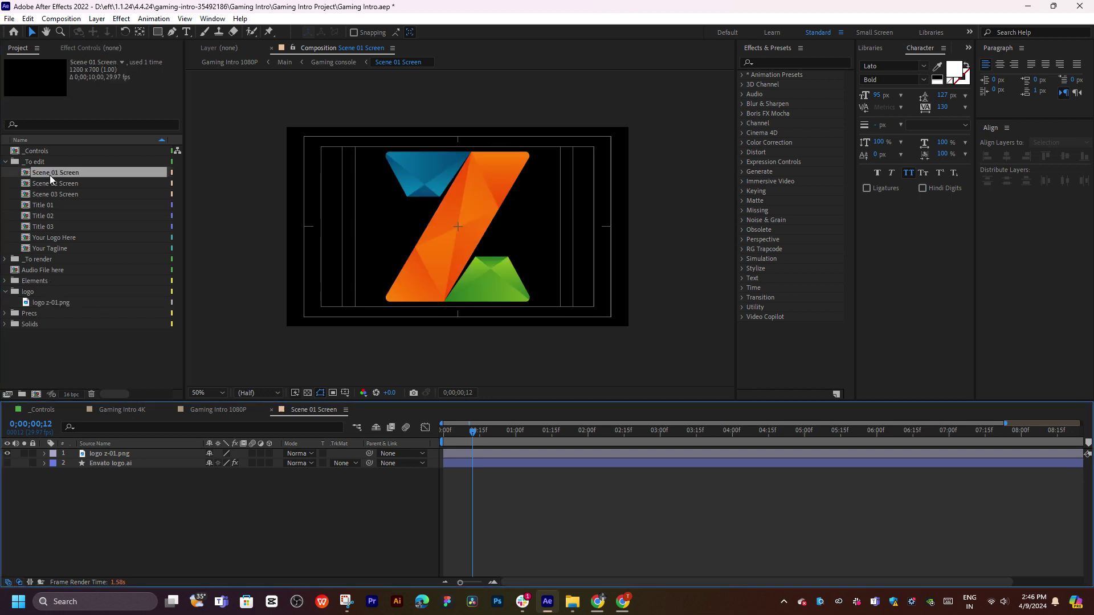
{"action": "left_click", "coordinate": [482, 452]}
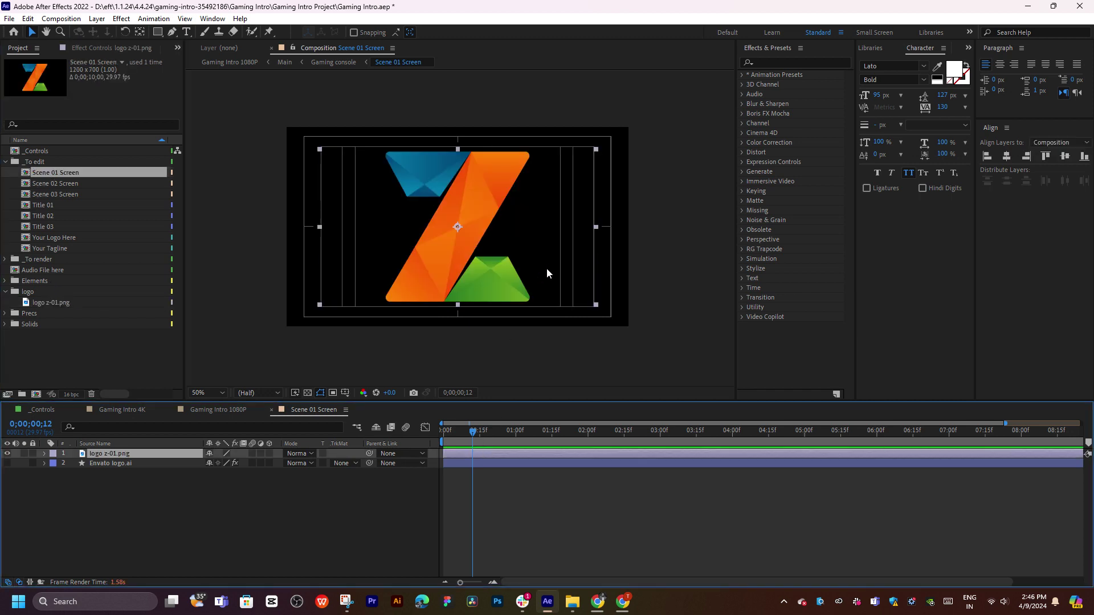
{"action": "left_click_drag", "start_coordinate": [601, 230], "coordinate": [558, 229]}
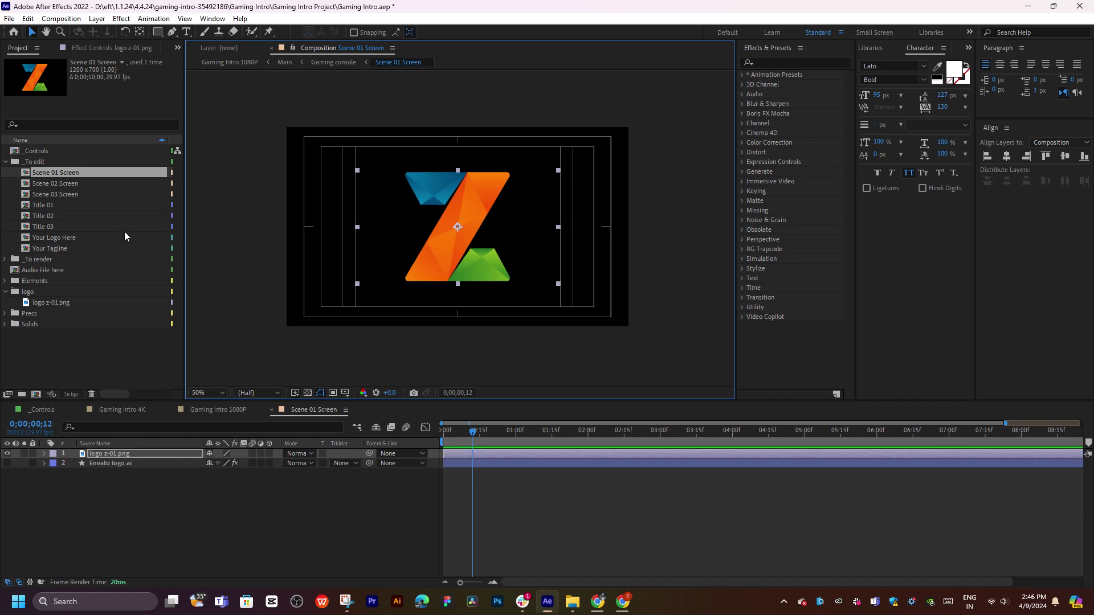
{"action": "double_click", "coordinate": [61, 183]}
Add logo z-01.png to Scene 02 Screen at 0;00;01;07, above the placeholder
{"action": "left_click_drag", "start_coordinate": [470, 445], "coordinate": [534, 438]}
{"action": "left_click", "coordinate": [521, 455]}
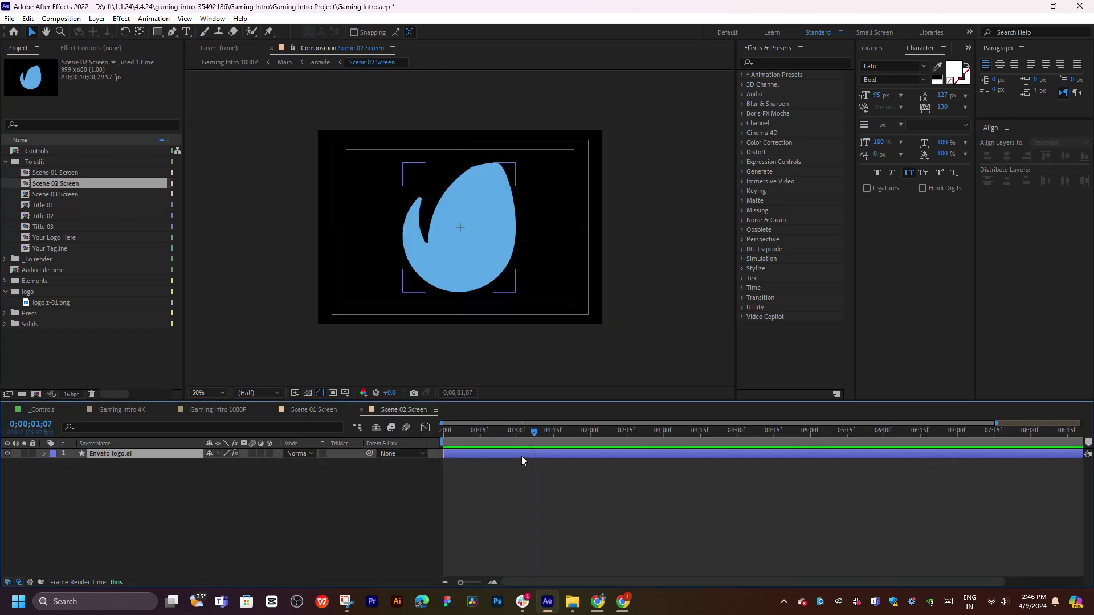
{"action": "left_click", "coordinate": [53, 305]}
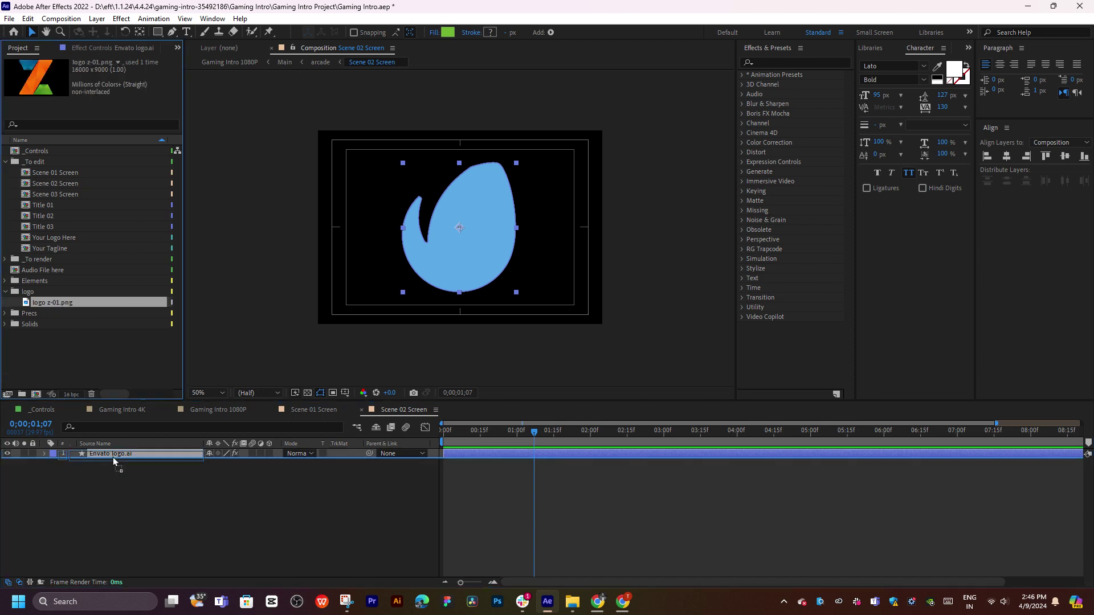
{"action": "left_click_drag", "start_coordinate": [79, 313], "coordinate": [118, 450]}
Scale the Z logo down to fit the Scene 02 Screen frame
{"action": "key", "text": "comma"}
{"action": "key", "text": "comma"}
{"action": "key", "text": "comma"}
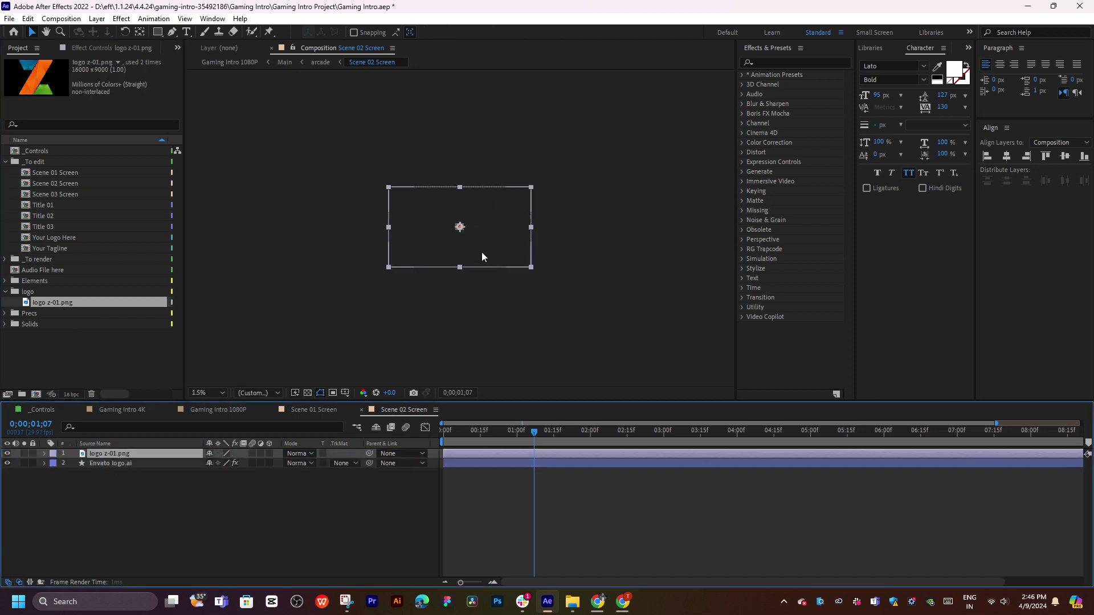
{"action": "left_click_drag", "start_coordinate": [531, 227], "coordinate": [467, 228]}
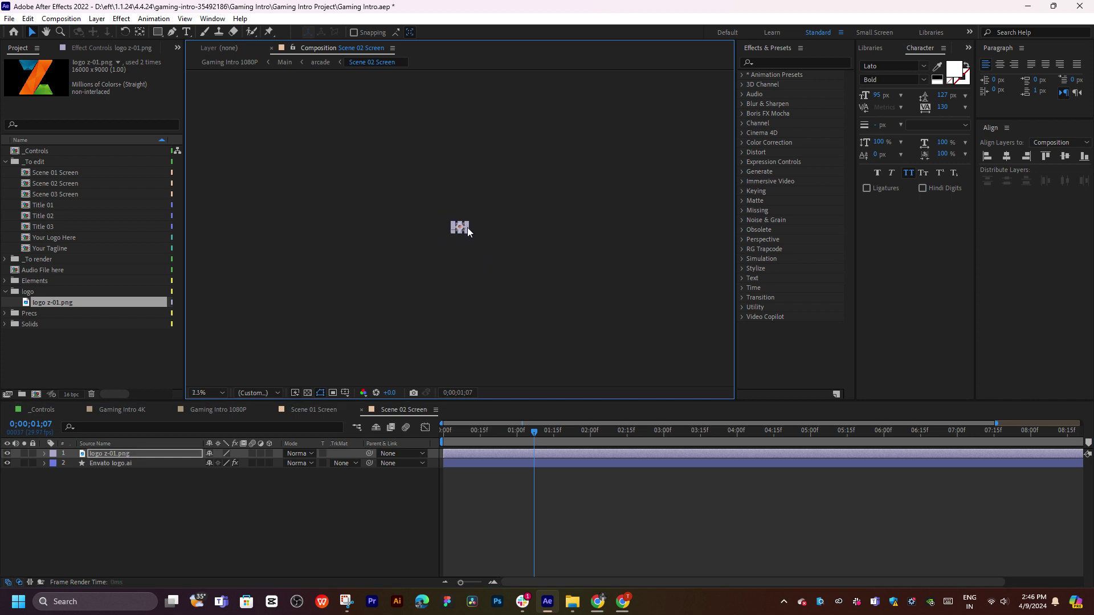
{"action": "key", "text": "period"}
{"action": "key", "text": "period"}
{"action": "key", "text": "period"}
{"action": "left_click_drag", "start_coordinate": [675, 215], "coordinate": [550, 217]}
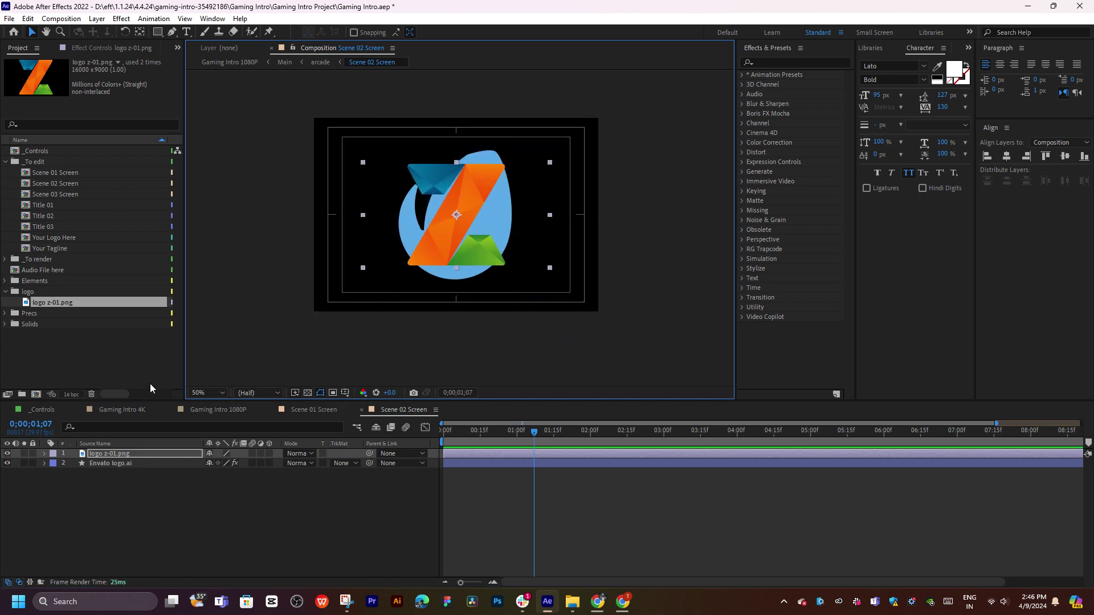
Hide the blue placeholder blob and add logo z-01.png to Scene 03 Screen
{"action": "left_click", "coordinate": [7, 463]}
{"action": "double_click", "coordinate": [55, 194]}
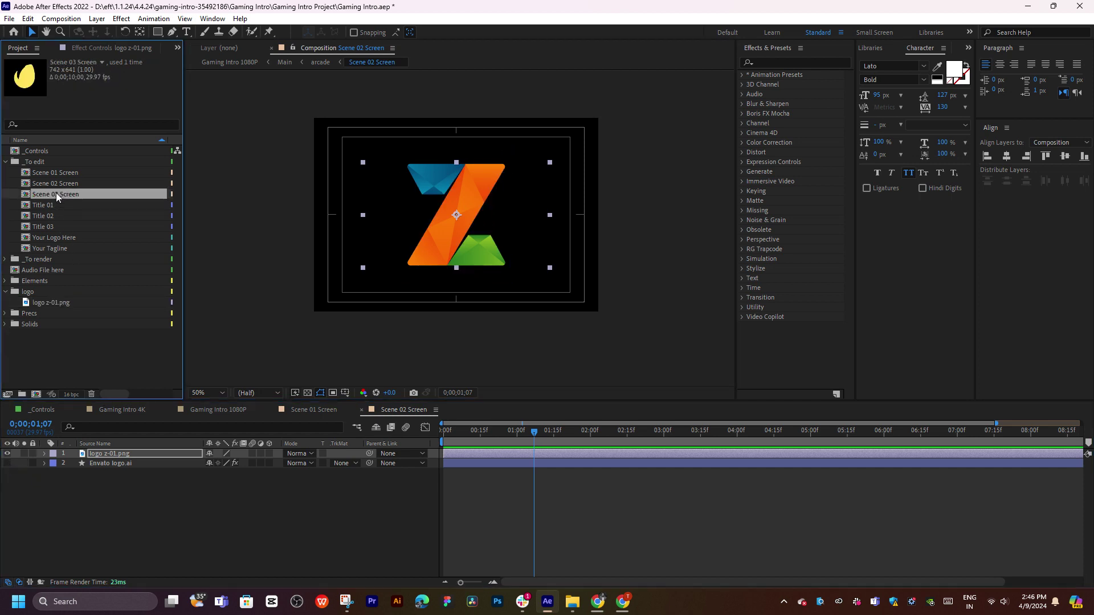
{"action": "left_click_drag", "start_coordinate": [48, 300], "coordinate": [57, 453]}
Shrink Scene 03 Screen's Z logo to fit the composition and hide the yellow placeholder shape
{"action": "scroll", "coordinate": [497, 272], "scroll_direction": "down", "scroll_amount": 8}
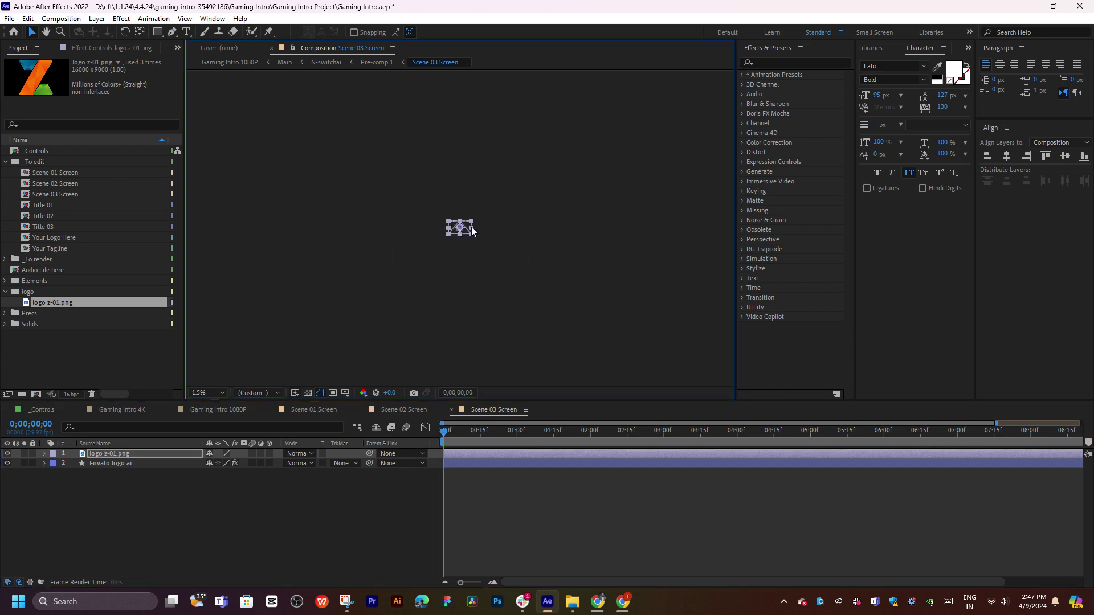
{"action": "scroll", "coordinate": [471, 230], "scroll_direction": "up", "scroll_amount": 3}
{"action": "left_click_drag", "start_coordinate": [551, 227], "coordinate": [481, 232]}
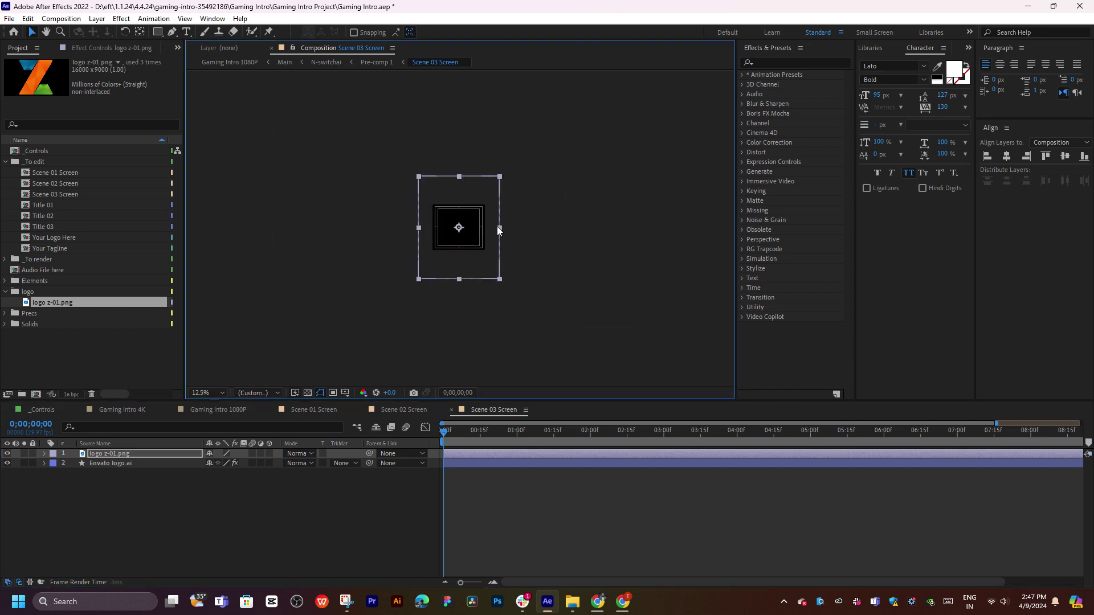
{"action": "scroll", "coordinate": [481, 234], "scroll_direction": "up", "scroll_amount": 4}
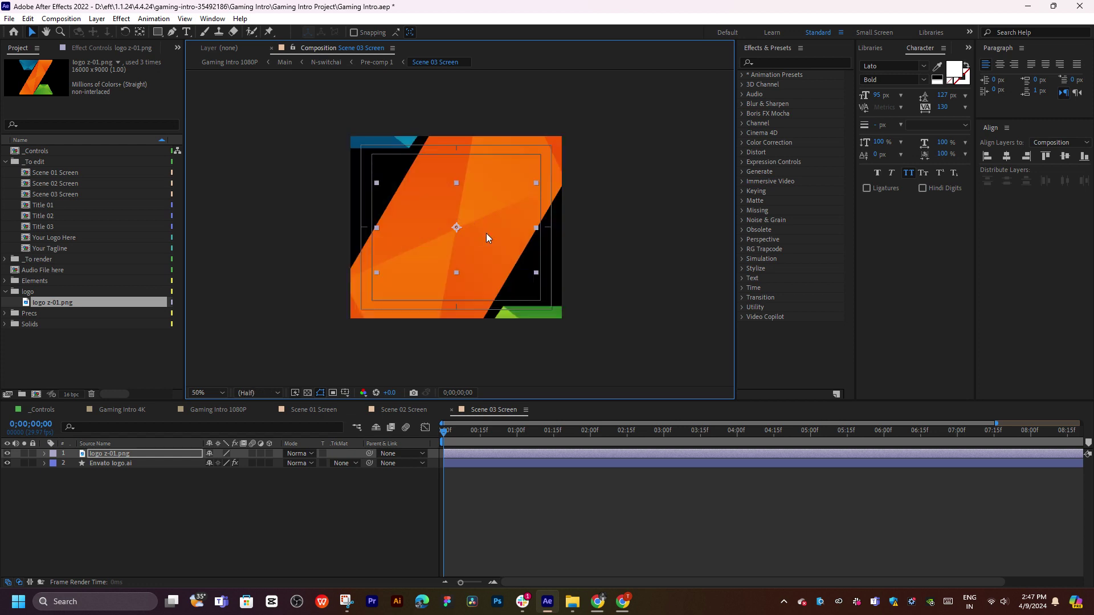
{"action": "key", "text": "ctrl+alt+f"}
{"action": "left_click", "coordinate": [594, 227]}
{"action": "left_click", "coordinate": [6, 462]}
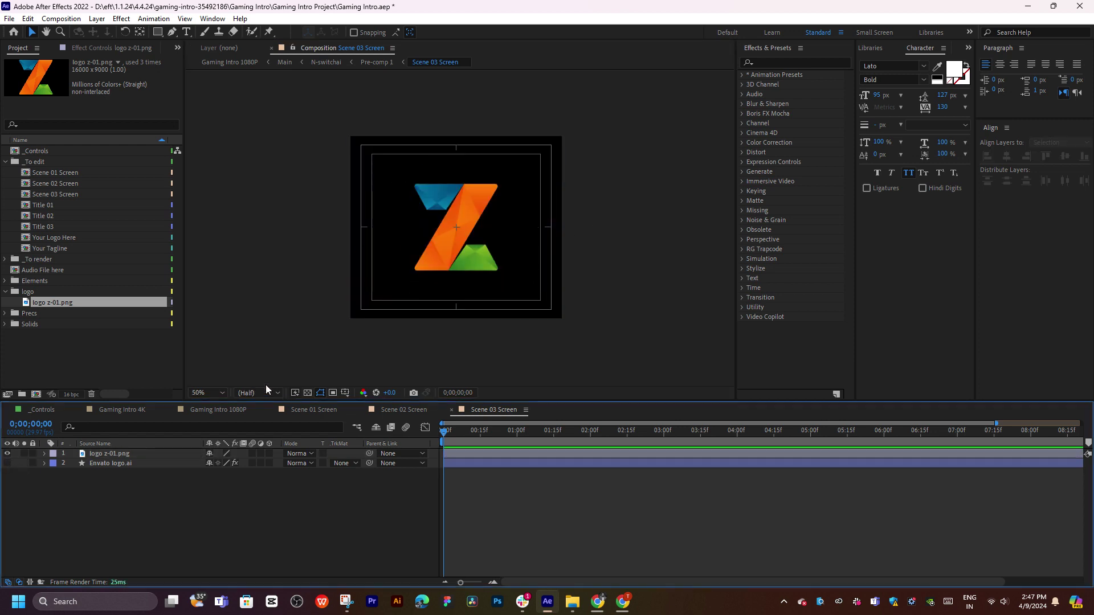
Open Title 01 and preview the Gameplay title animation from its start
{"action": "double_click", "coordinate": [45, 204]}
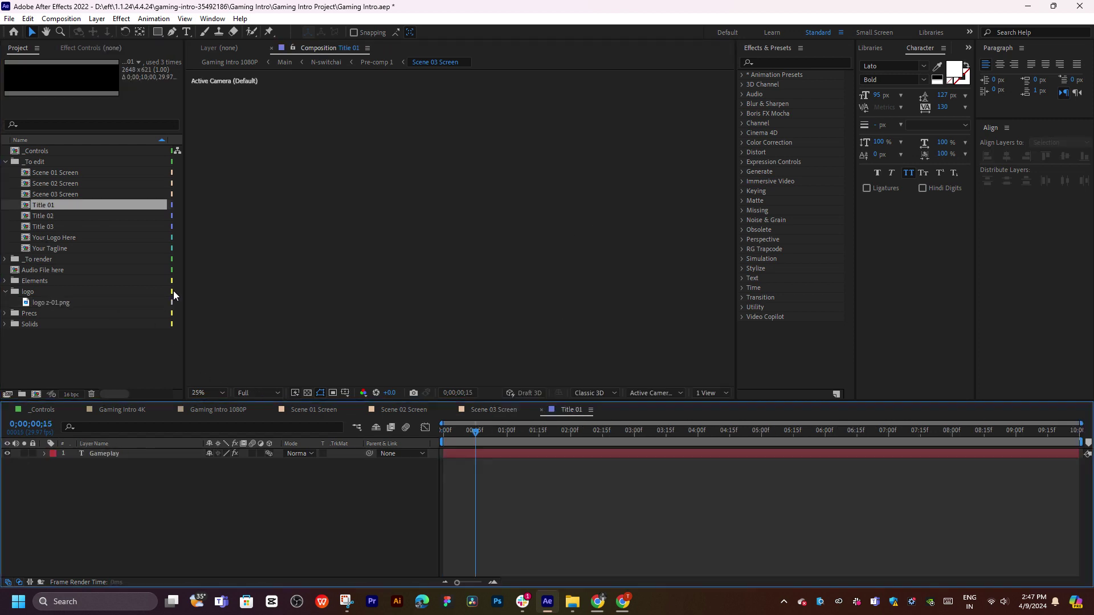
{"action": "double_click", "coordinate": [418, 253]}
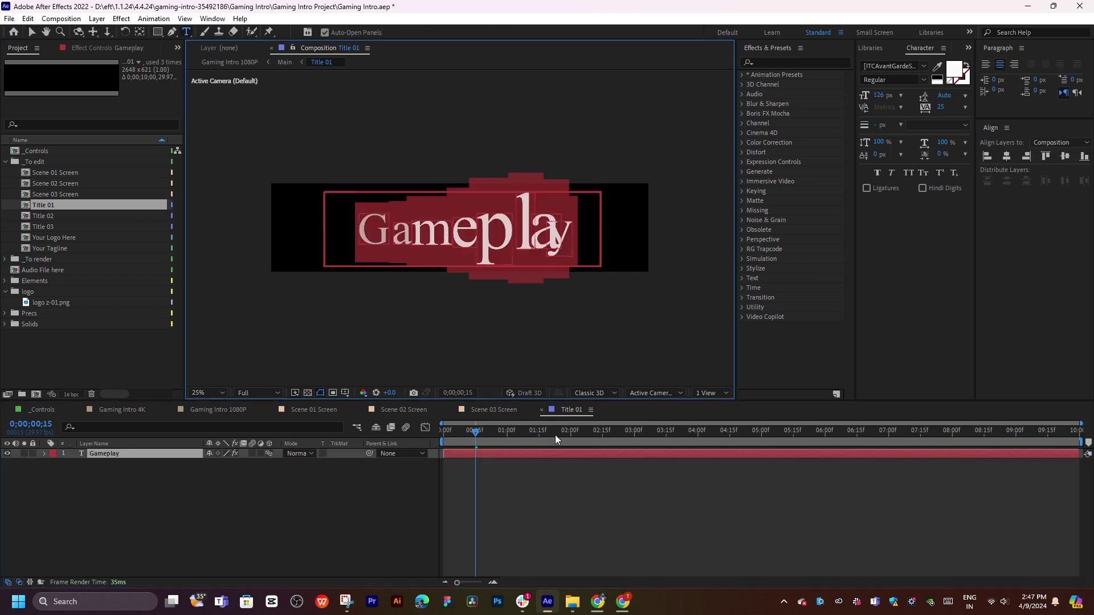
{"action": "left_click_drag", "start_coordinate": [550, 433], "coordinate": [432, 432]}
{"action": "key", "text": "space"}
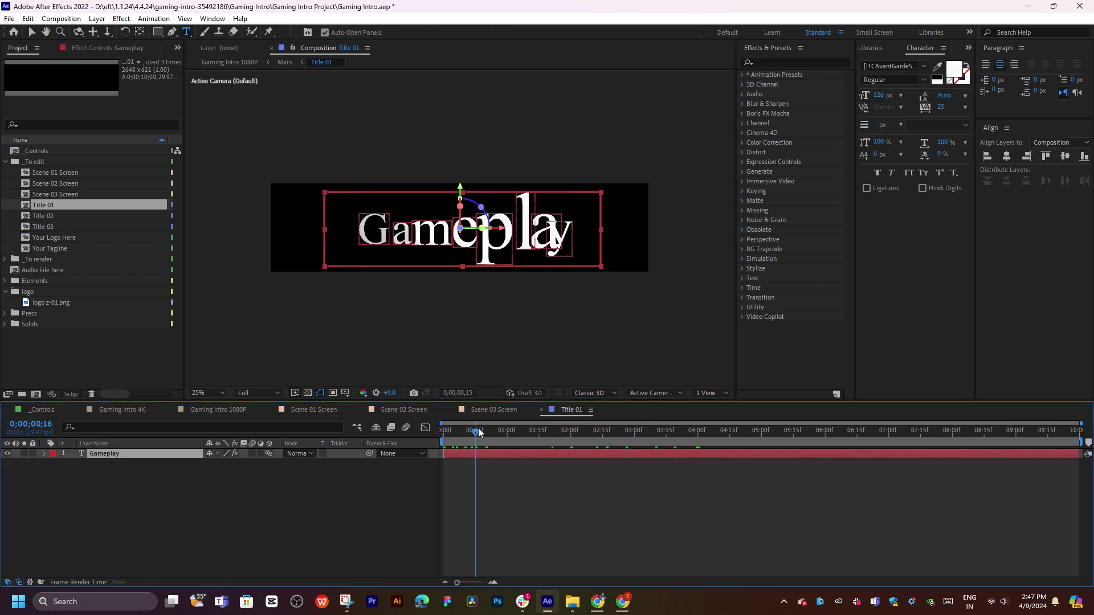
{"action": "left_click", "coordinate": [230, 409]}
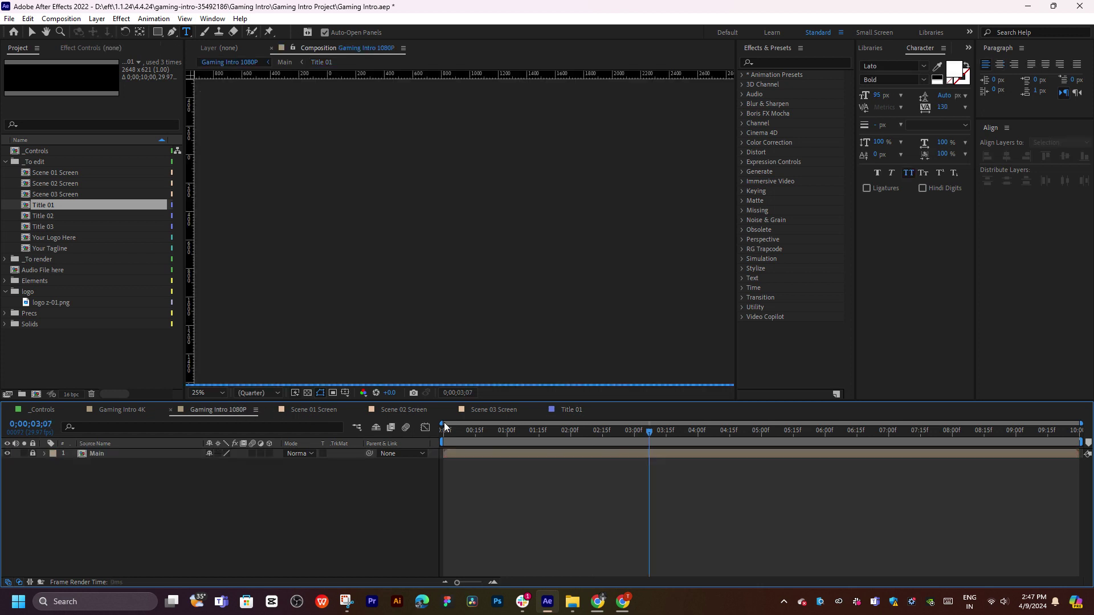
Open the Main precomp and scrub to around four seconds to review the opening scenes
{"action": "double_click", "coordinate": [88, 450]}
{"action": "left_click_drag", "start_coordinate": [469, 432], "coordinate": [576, 433]}
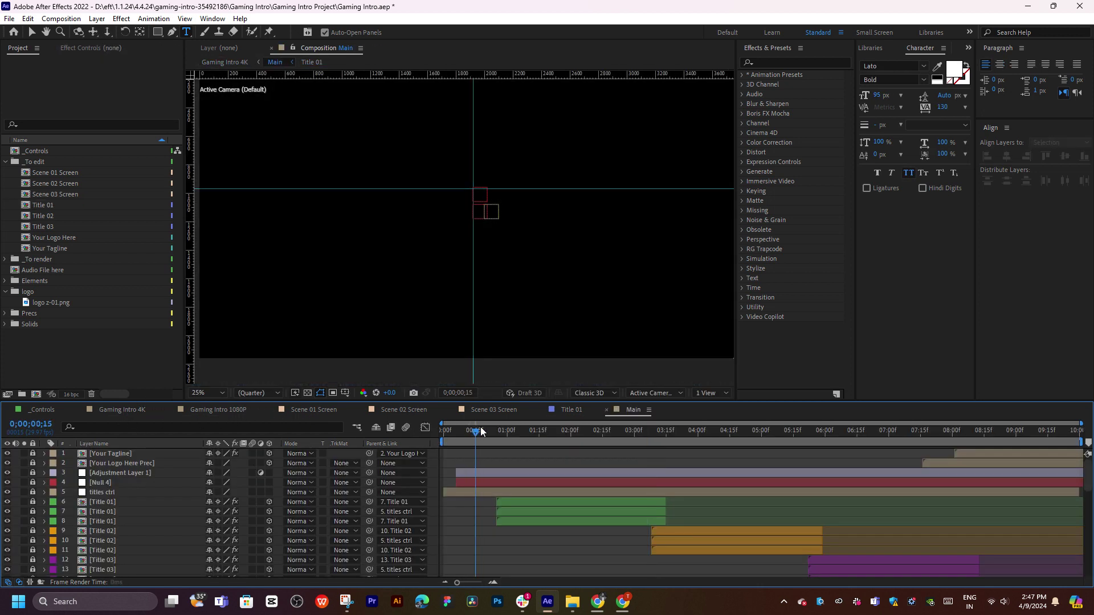
{"action": "scroll", "coordinate": [653, 498], "scroll_direction": "down", "scroll_amount": 1}
{"action": "scroll", "coordinate": [653, 498], "scroll_direction": "down", "scroll_amount": 5}
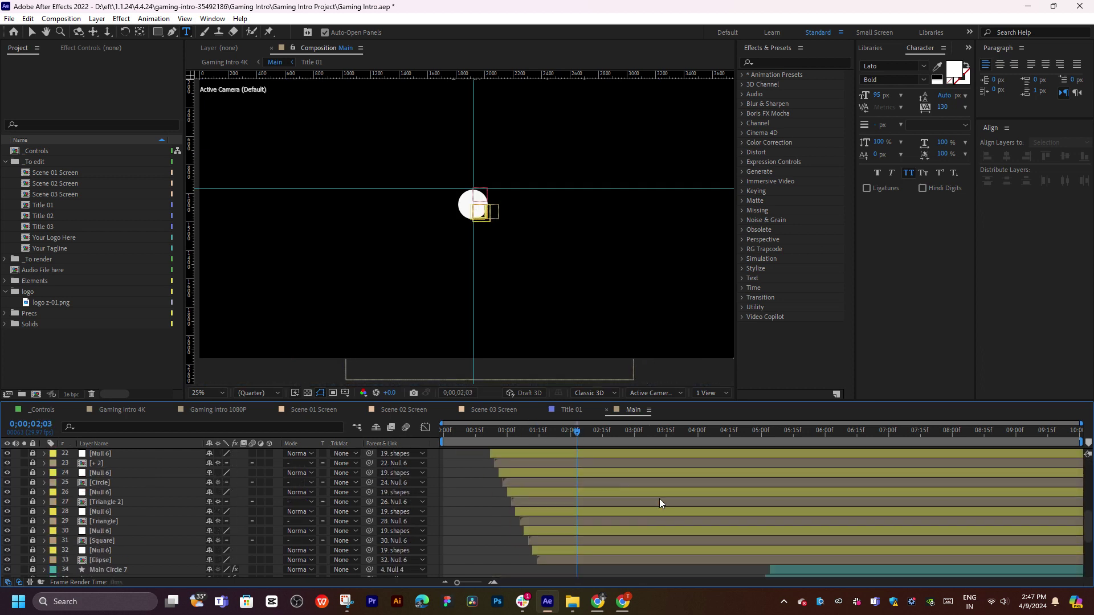
{"action": "scroll", "coordinate": [659, 498], "scroll_direction": "up", "scroll_amount": 2}
{"action": "scroll", "coordinate": [601, 450], "scroll_direction": "up", "scroll_amount": 2}
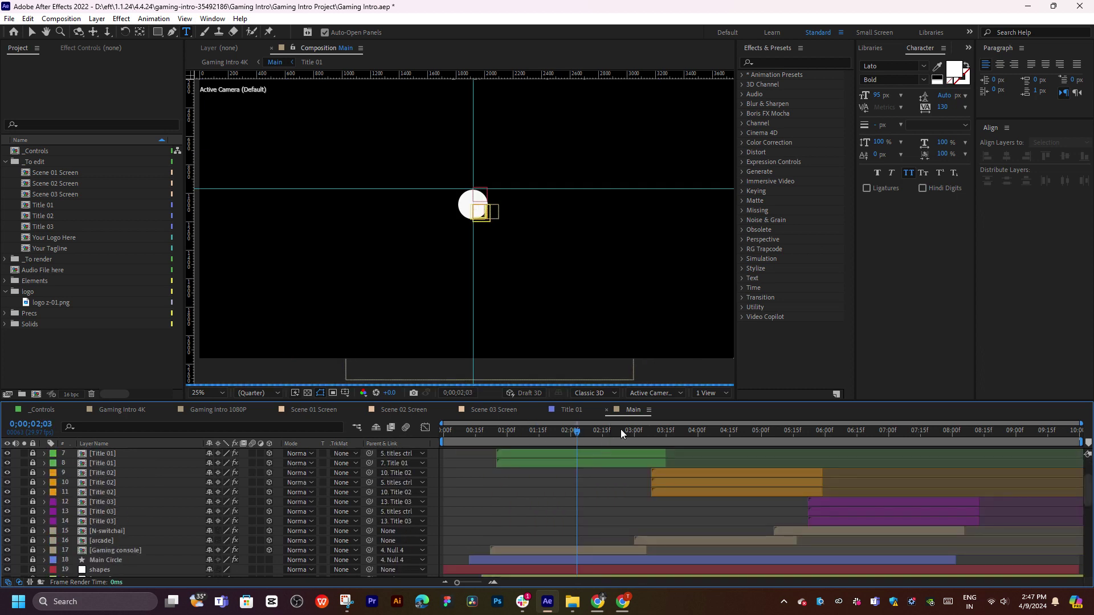
{"action": "mouse_move", "coordinate": [620, 431]}
{"action": "left_mouse_down"}
{"action": "mouse_move", "coordinate": [828, 441]}
{"action": "mouse_move", "coordinate": [814, 438]}
{"action": "left_mouse_up"}
{"action": "scroll", "coordinate": [403, 292], "scroll_direction": "down", "scroll_amount": 1}
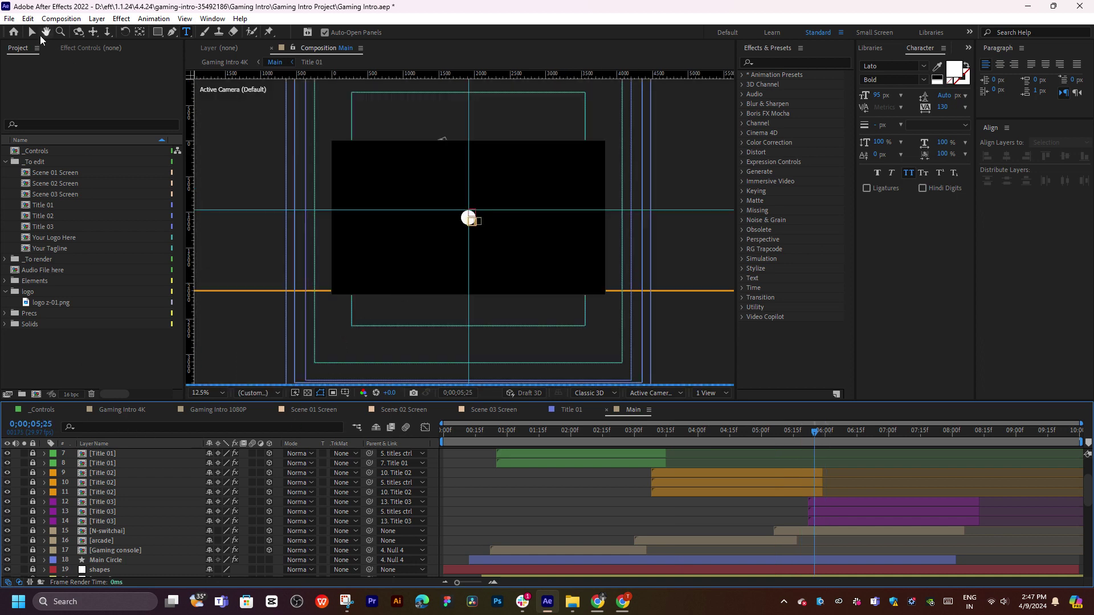
{"action": "left_click", "coordinate": [32, 32]}
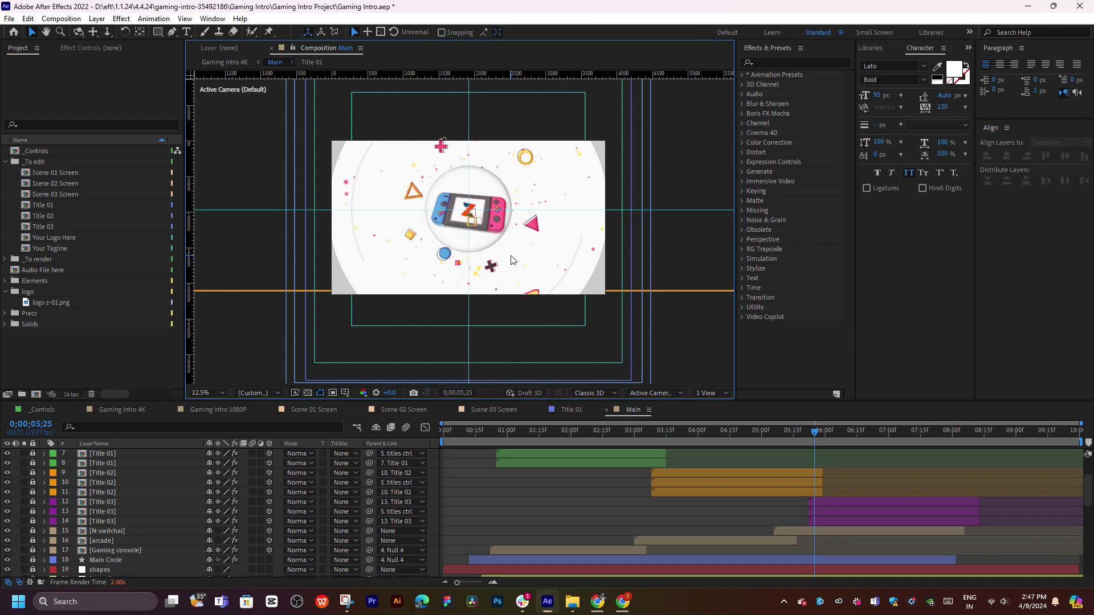
{"action": "scroll", "coordinate": [473, 235], "scroll_direction": "up", "scroll_amount": 1}
{"action": "scroll", "coordinate": [473, 235], "scroll_direction": "down", "scroll_amount": 1}
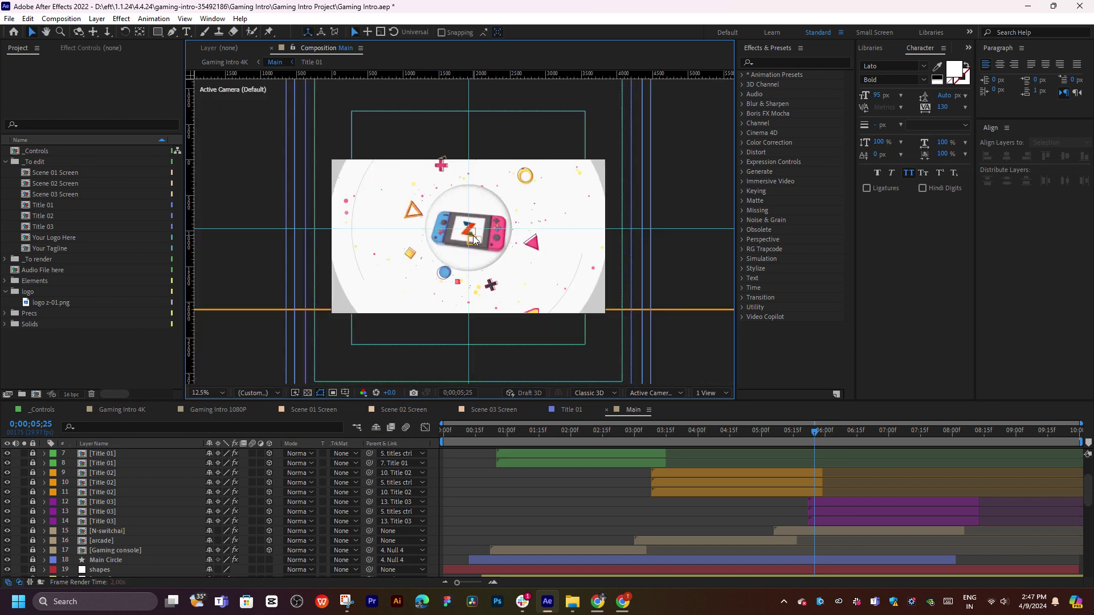
{"action": "scroll", "coordinate": [473, 235], "scroll_direction": "up", "scroll_amount": 1}
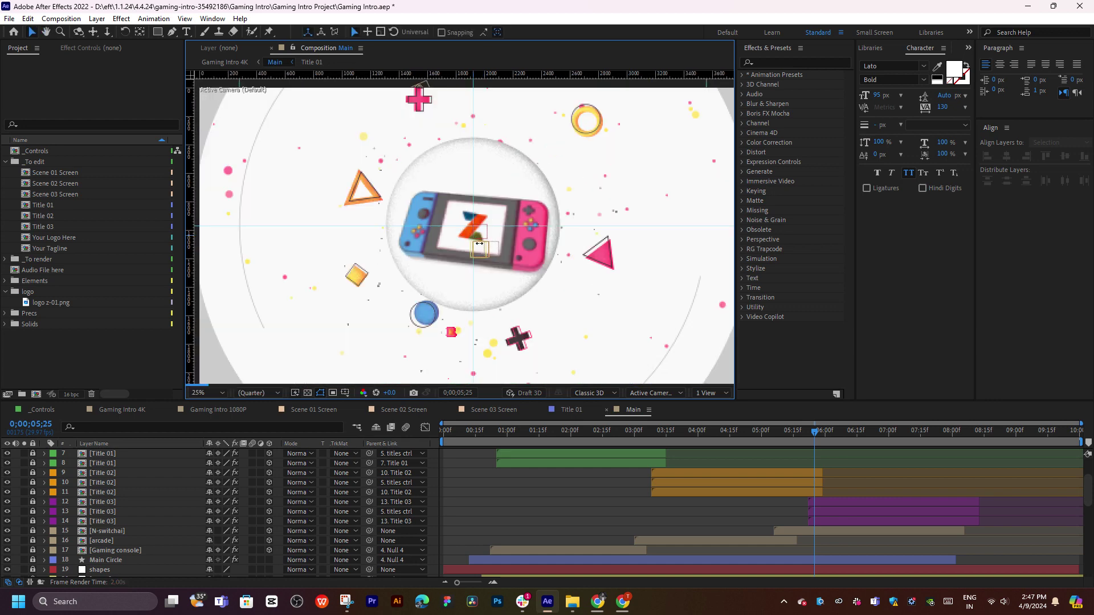
Scrub through the Gameplay, console, Reviews and closing 'Your Channel here' logo scenes
{"action": "left_click", "coordinate": [707, 442]}
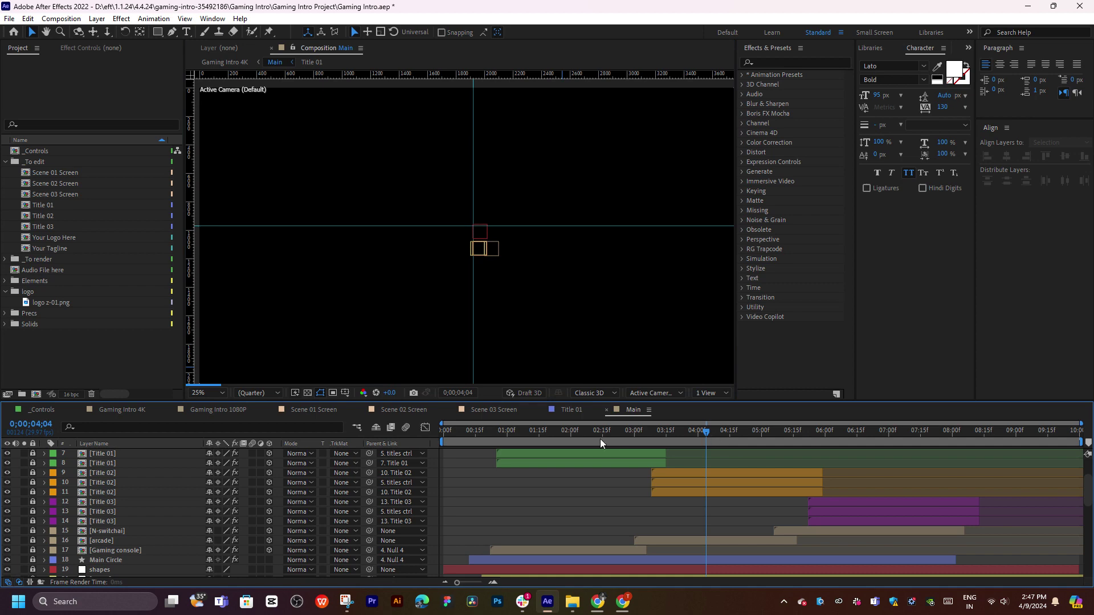
{"action": "left_click_drag", "start_coordinate": [600, 442], "coordinate": [609, 436]}
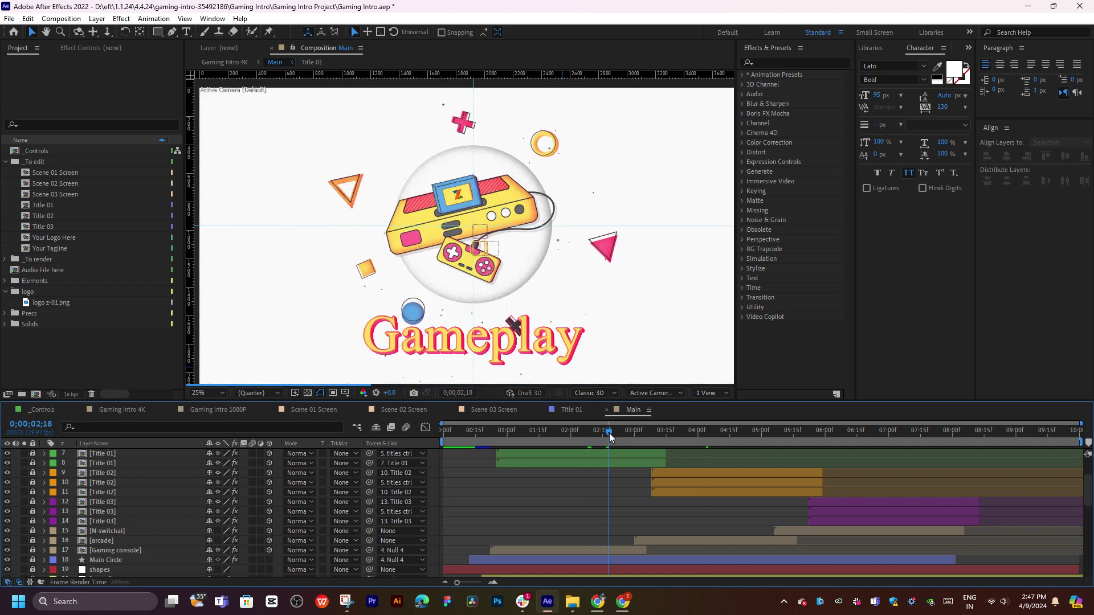
{"action": "mouse_move", "coordinate": [609, 436]}
{"action": "left_mouse_down"}
{"action": "mouse_move", "coordinate": [598, 439]}
{"action": "mouse_move", "coordinate": [720, 434]}
{"action": "left_mouse_up"}
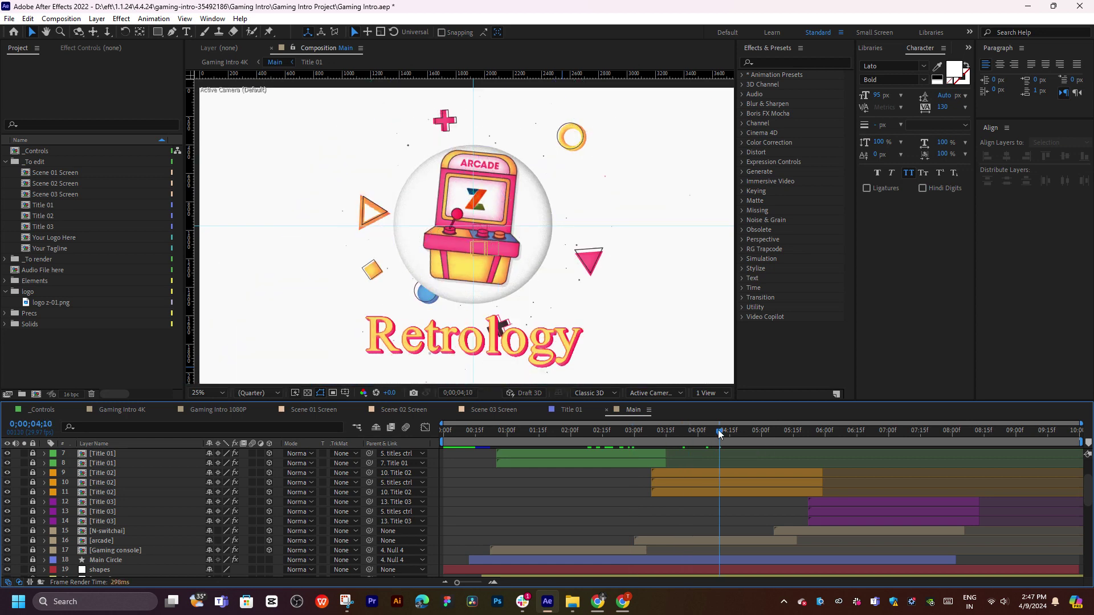
{"action": "left_click_drag", "start_coordinate": [734, 433], "coordinate": [802, 433]}
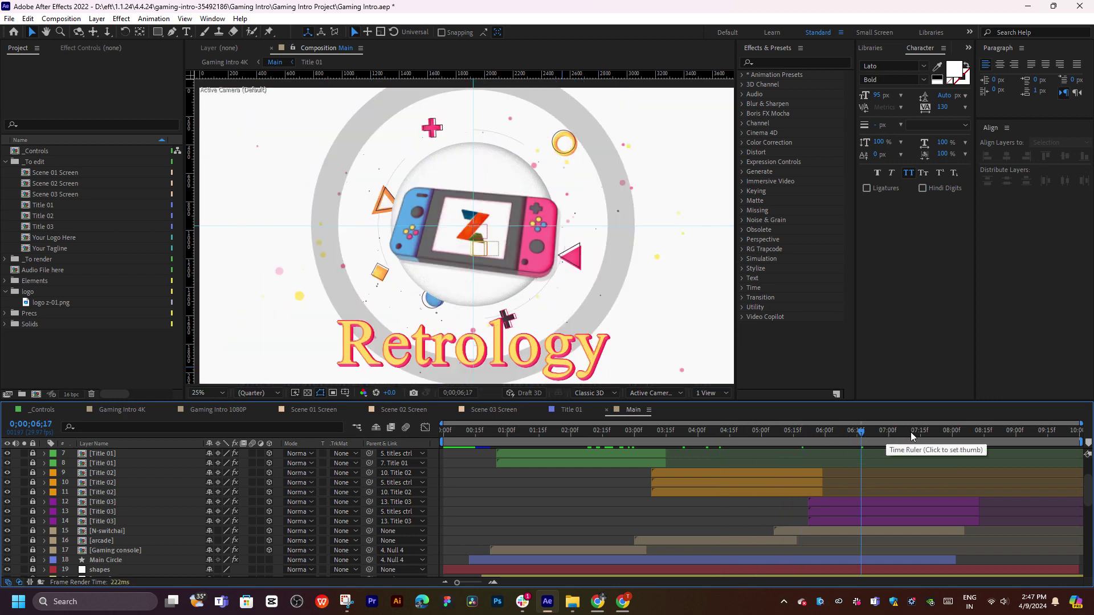
{"action": "left_click", "coordinate": [911, 432]}
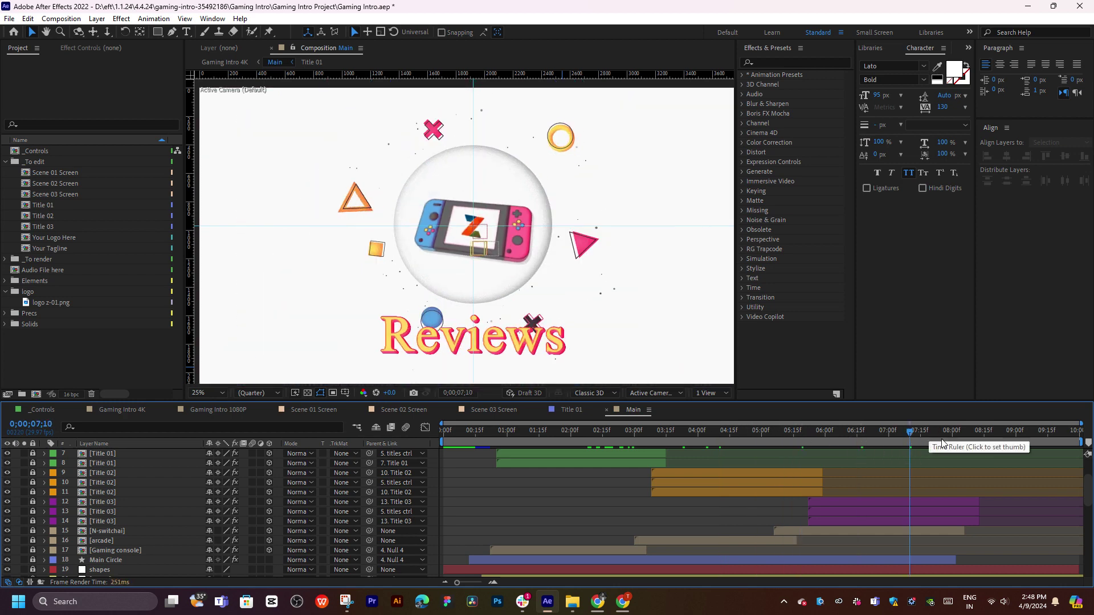
{"action": "left_click", "coordinate": [982, 432]}
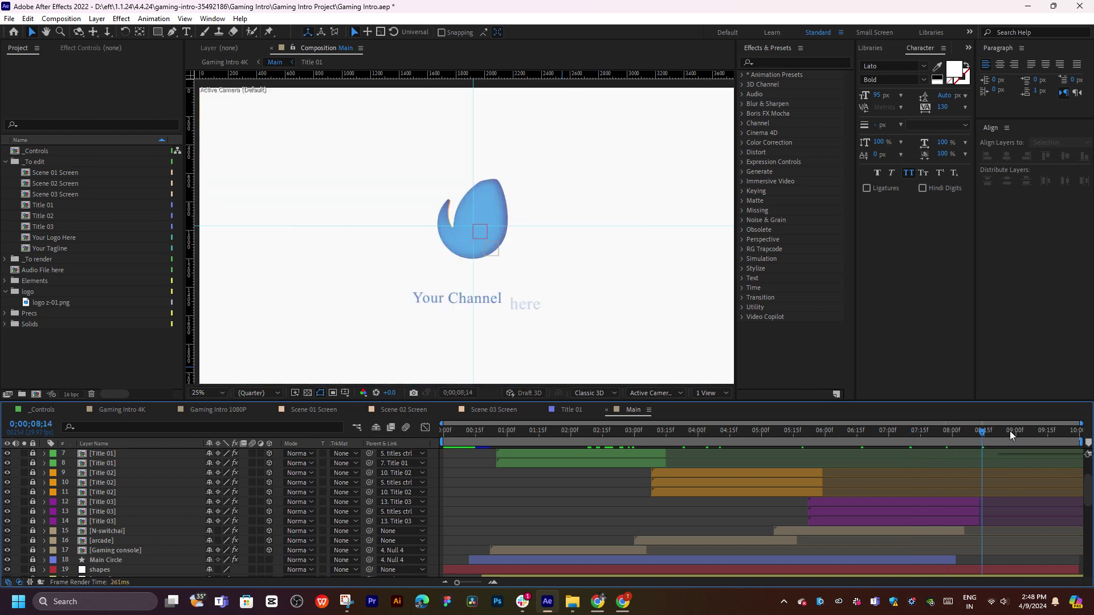
{"action": "left_click_drag", "start_coordinate": [1030, 432], "coordinate": [706, 439]}
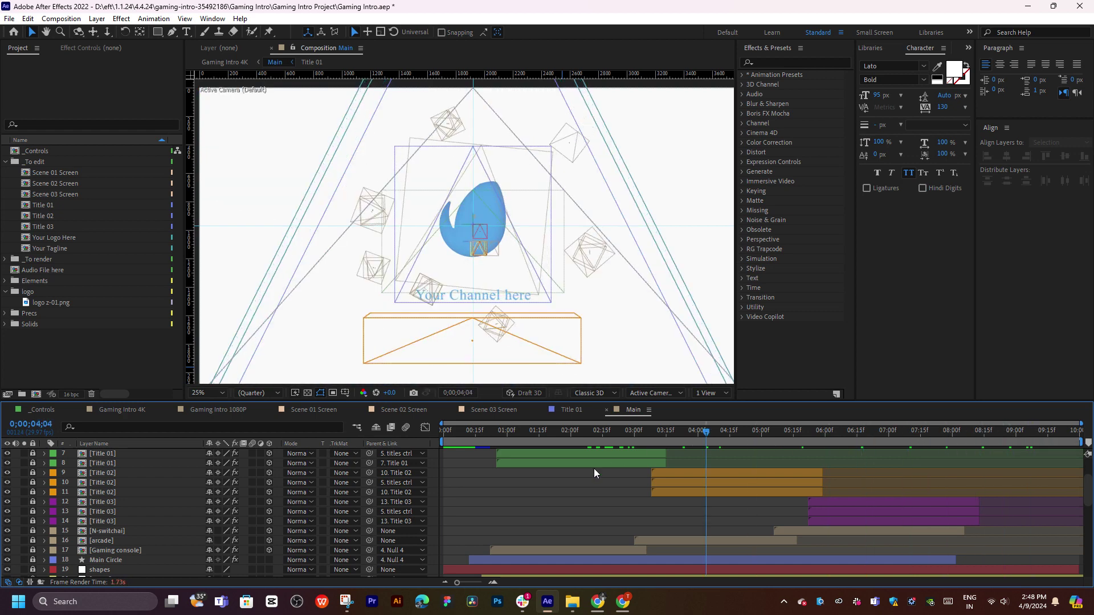
Briefly check the Gaming Intro Project folder in Explorer, then return to After Effects
{"action": "mouse_move", "coordinate": [572, 602]}
{"action": "mouse_move", "coordinate": [681, 554]}
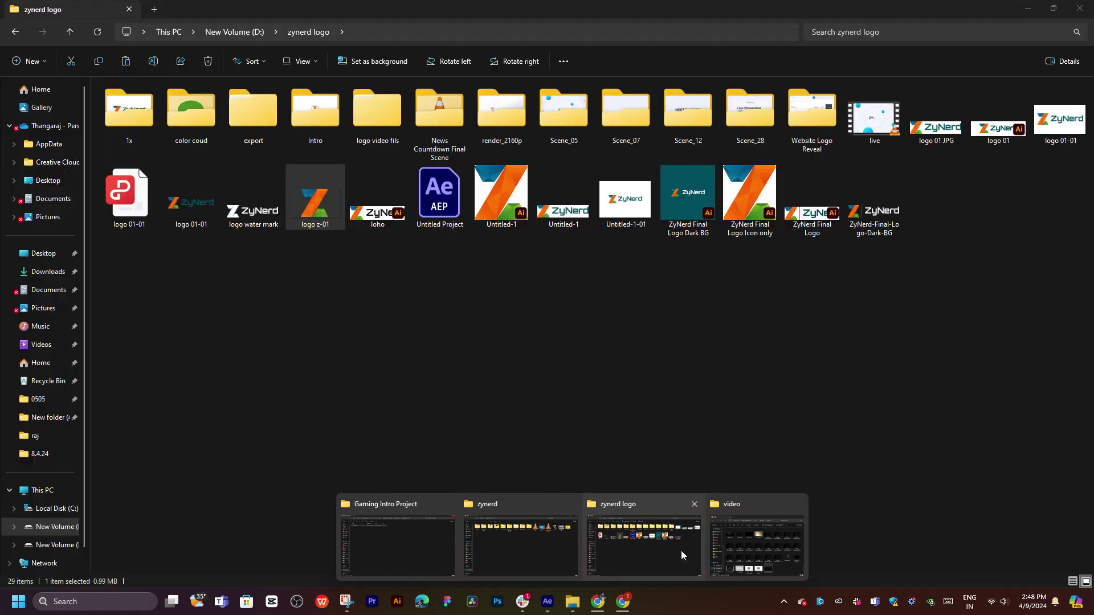
{"action": "left_click", "coordinate": [411, 547]}
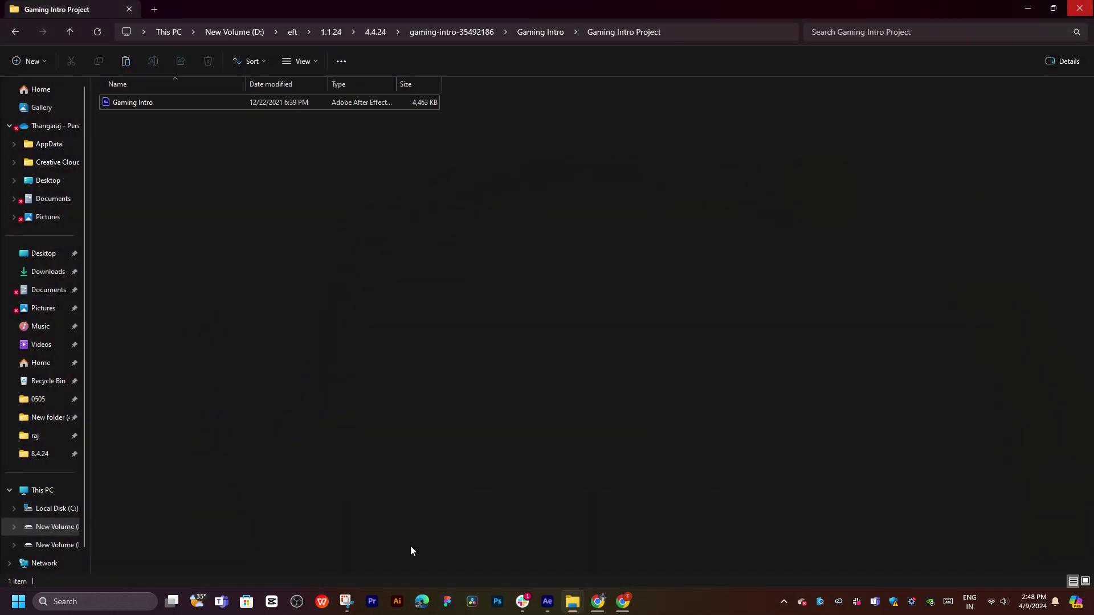
{"action": "left_click", "coordinate": [547, 602]}
{"action": "left_click", "coordinate": [560, 434]}
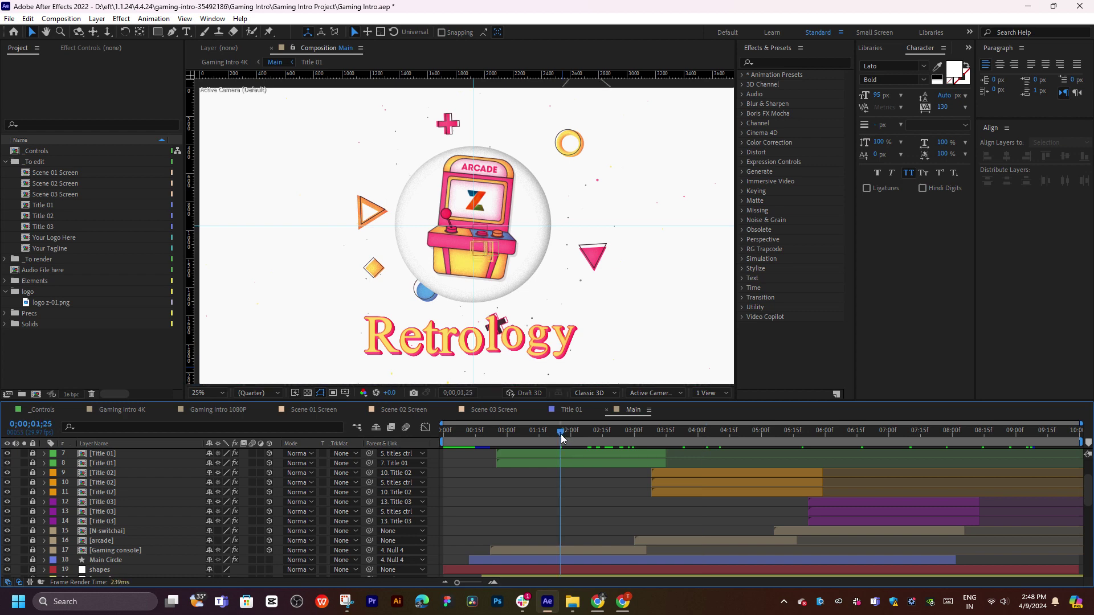
{"action": "key", "text": "space"}
{"action": "left_click_drag", "start_coordinate": [576, 433], "coordinate": [640, 436]}
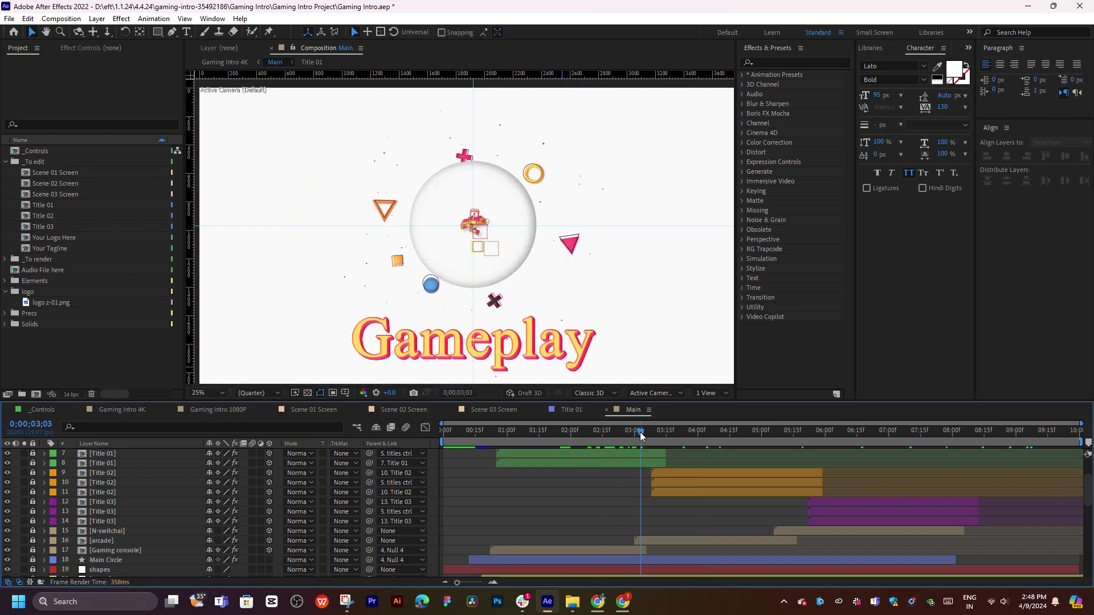
{"action": "left_click", "coordinate": [697, 434]}
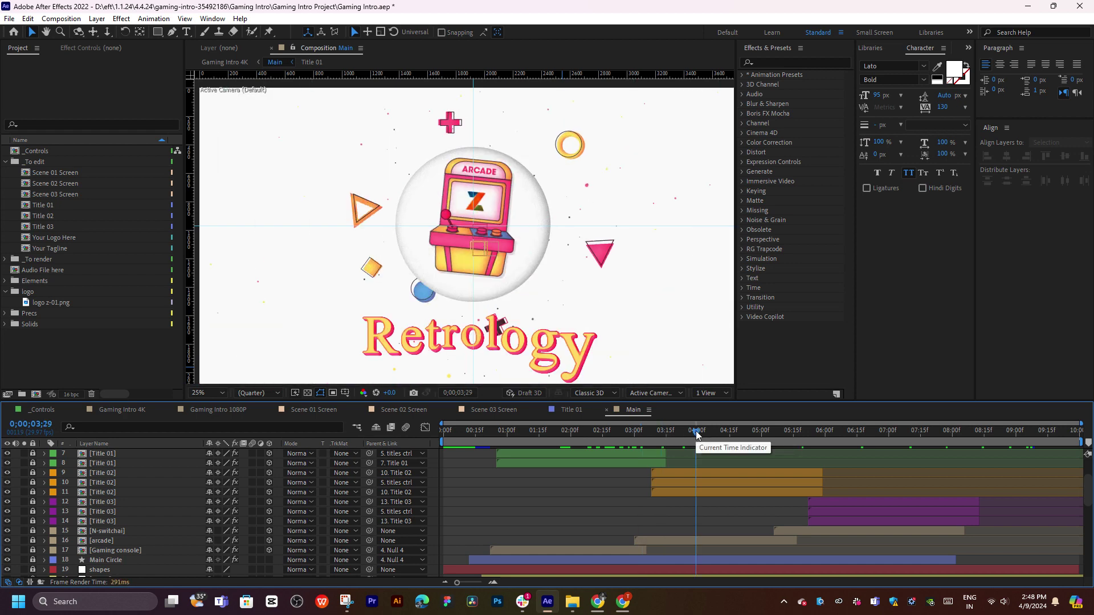
{"action": "left_click_drag", "start_coordinate": [696, 434], "coordinate": [926, 433]}
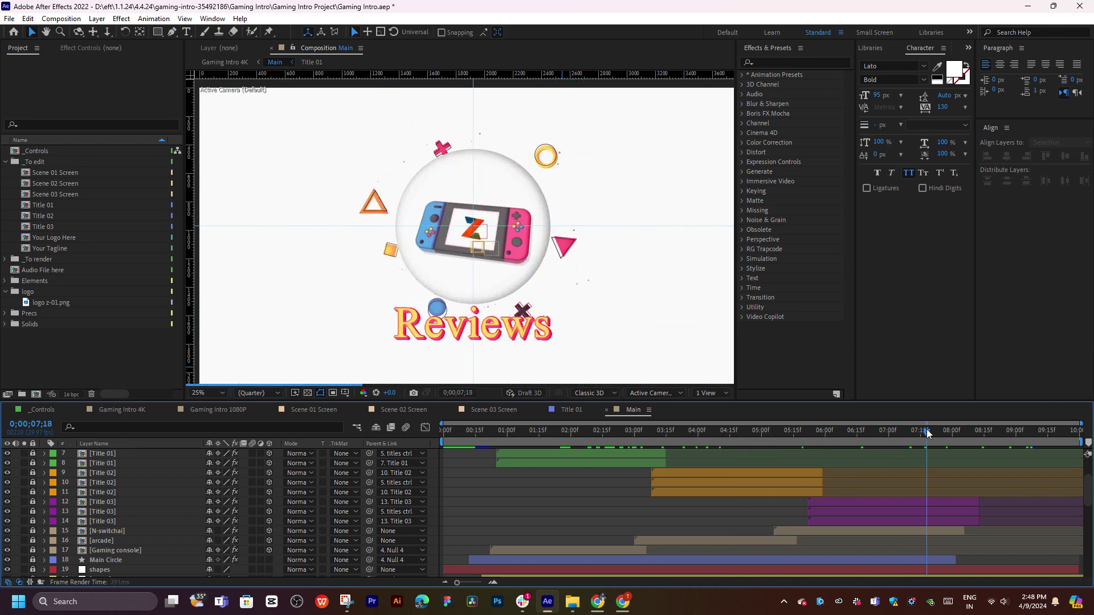
{"action": "left_click_drag", "start_coordinate": [984, 436], "coordinate": [1008, 435]}
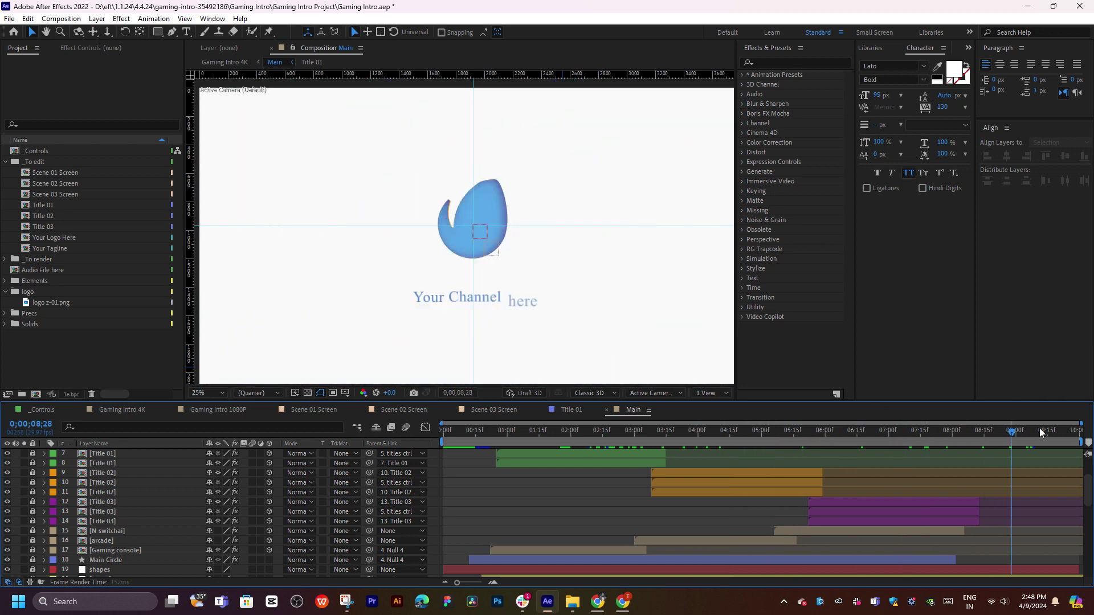
Open Title 02, Title 03 and Your Logo Here, and grab logo z-01.png from Scene 01 Screen
{"action": "double_click", "coordinate": [48, 217]}
{"action": "left_click", "coordinate": [44, 230]}
{"action": "double_click", "coordinate": [45, 230]}
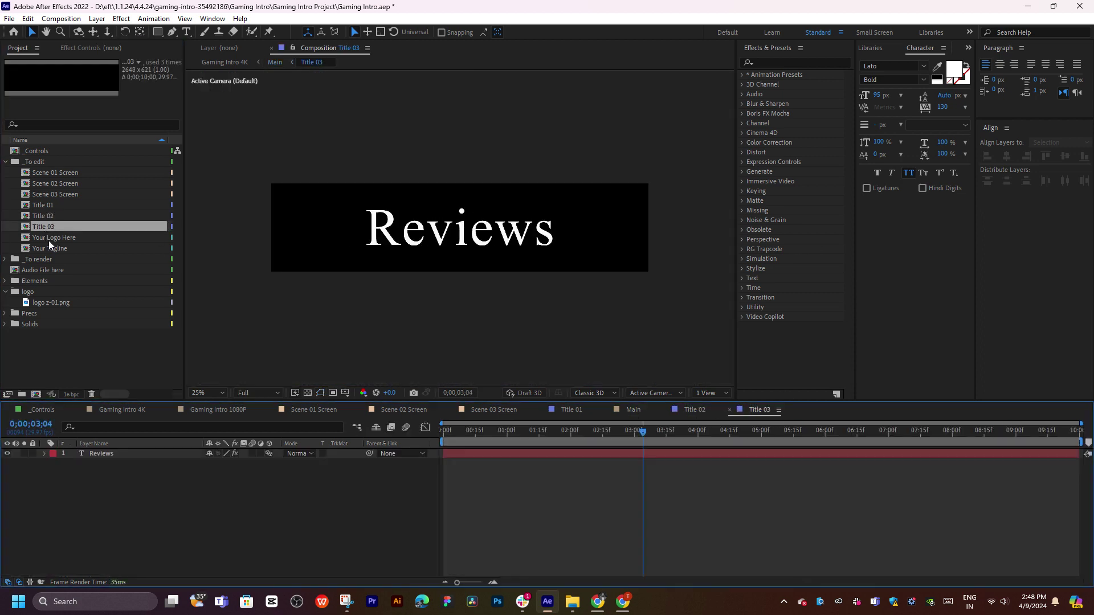
{"action": "double_click", "coordinate": [53, 238]}
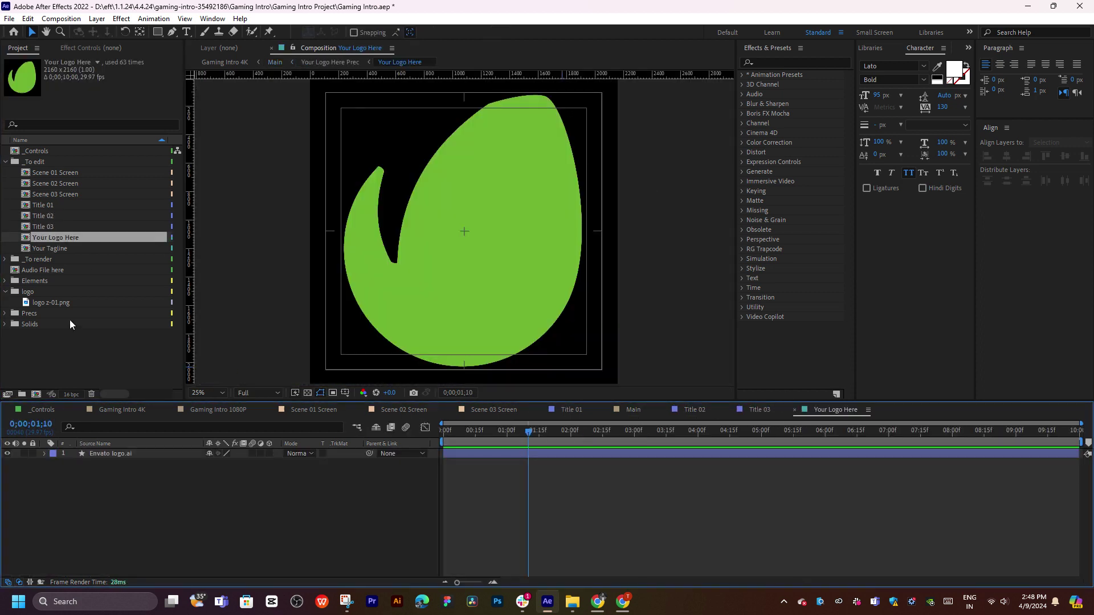
{"action": "left_click", "coordinate": [301, 422]}
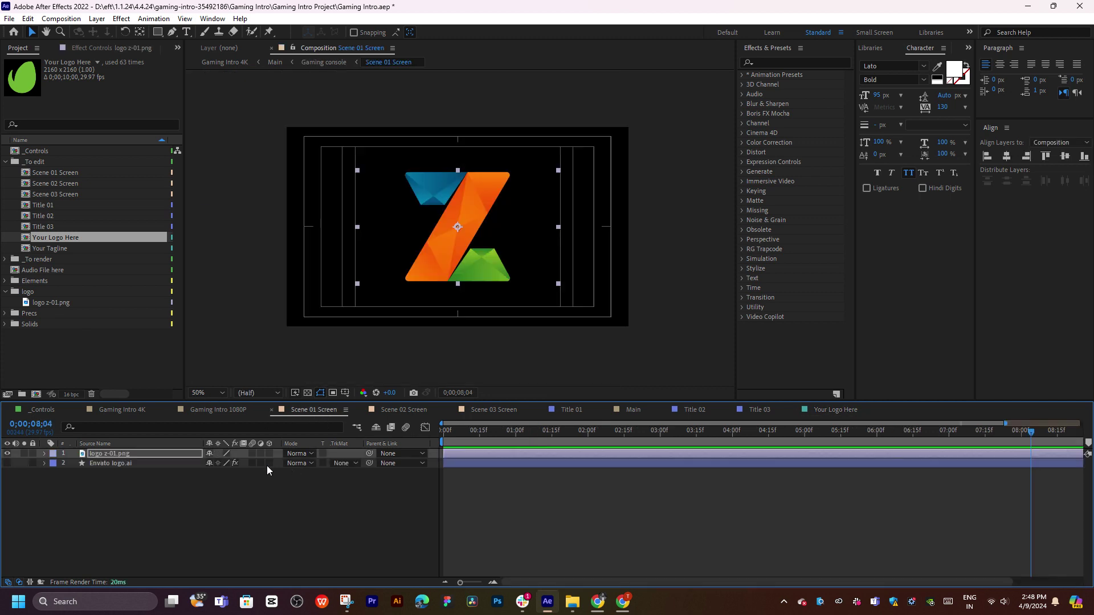
{"action": "left_click", "coordinate": [159, 454]}
{"action": "left_click", "coordinate": [806, 408]}
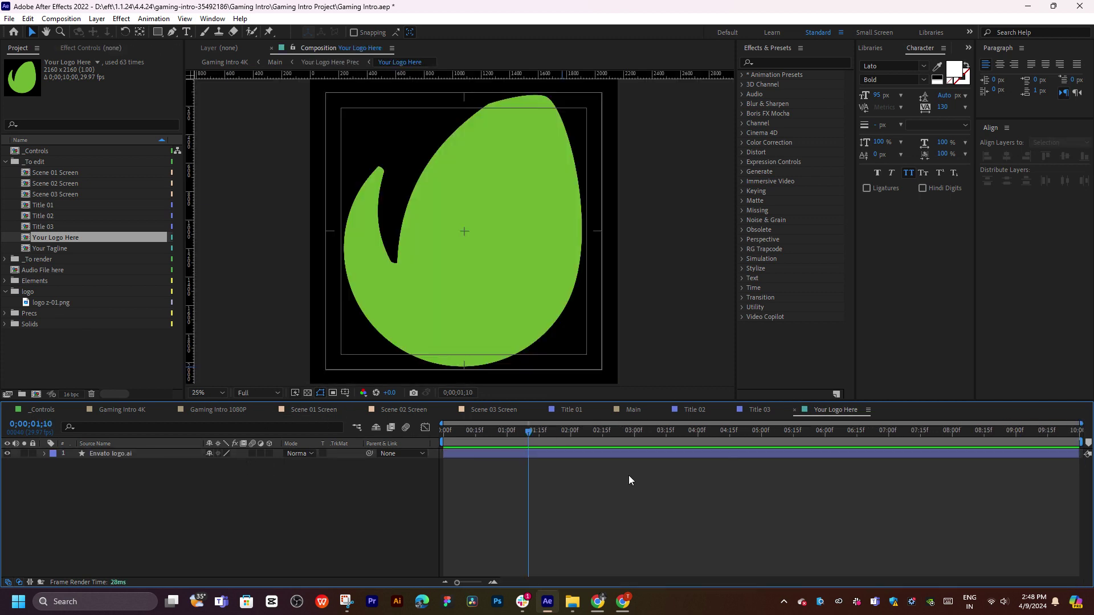
Move the Z logo to the centre of Your Logo Here at frame 1;06
{"action": "left_click_drag", "start_coordinate": [479, 431], "coordinate": [520, 431]}
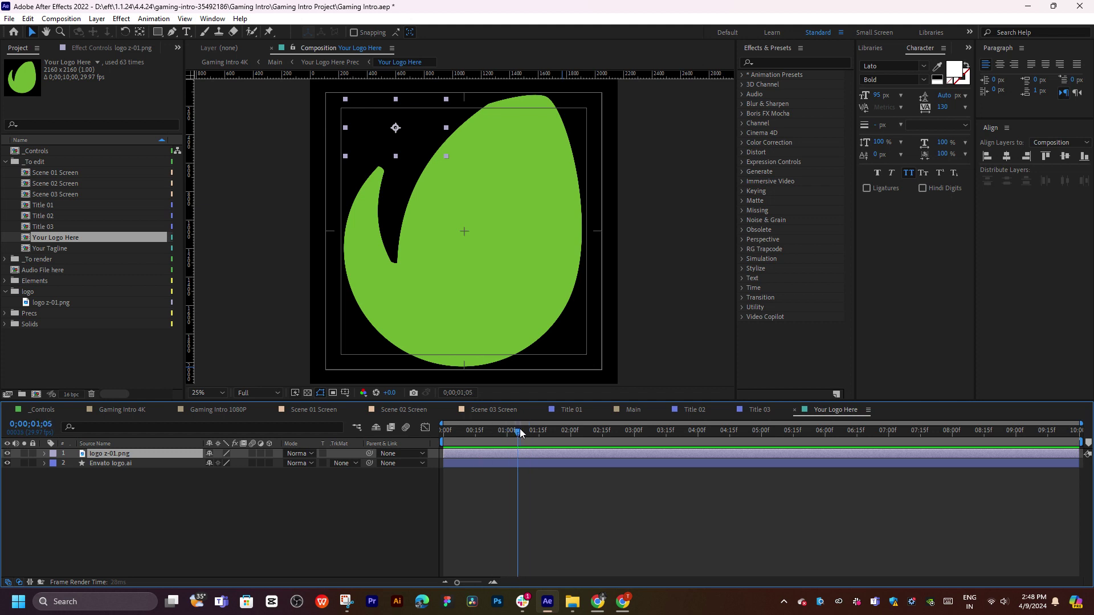
{"action": "mouse_move", "coordinate": [409, 120]}
{"action": "left_mouse_down"}
{"action": "mouse_move", "coordinate": [469, 217]}
{"action": "mouse_move", "coordinate": [645, 223]}
{"action": "left_mouse_up"}
{"action": "left_click", "coordinate": [648, 226]}
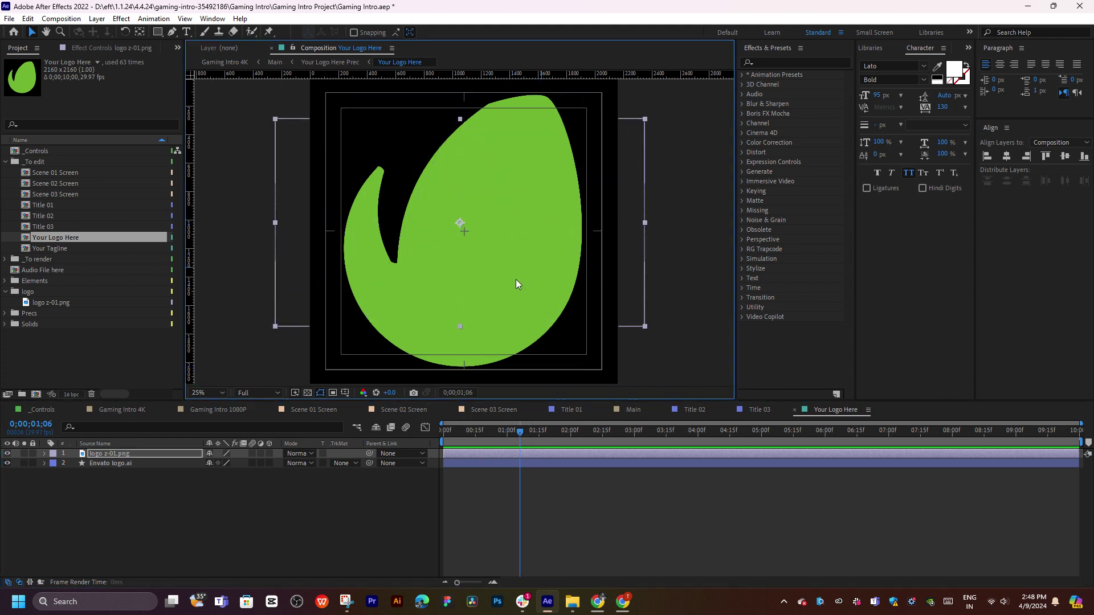
{"action": "left_click", "coordinate": [109, 453]}
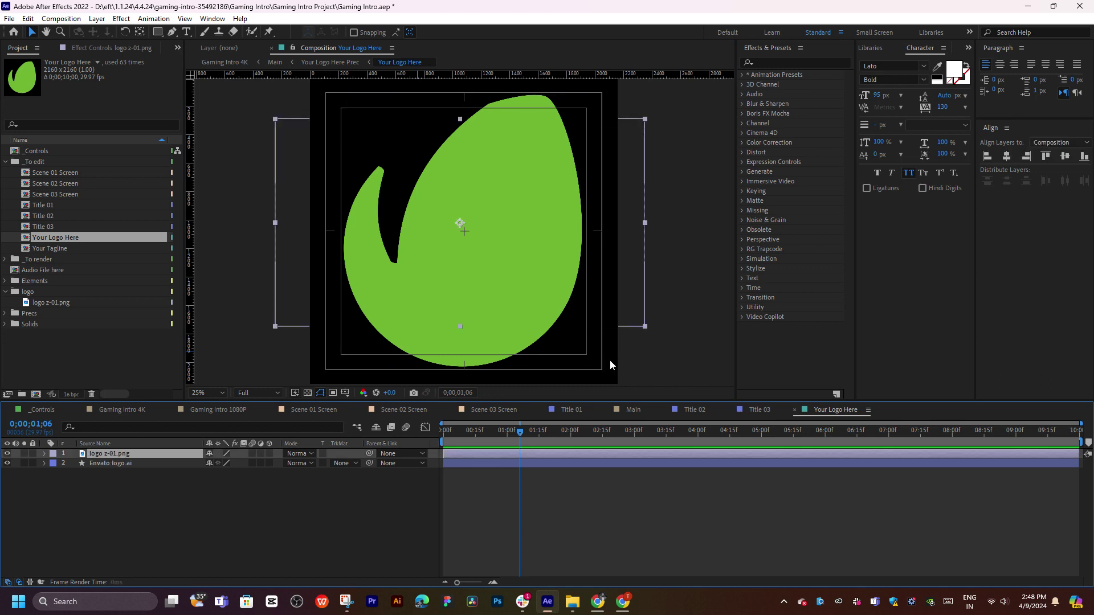
Close the Main, Title 01, Title 02 and Title 03 composition timelines
{"action": "left_click", "coordinate": [606, 409]}
{"action": "left_click", "coordinate": [566, 409]}
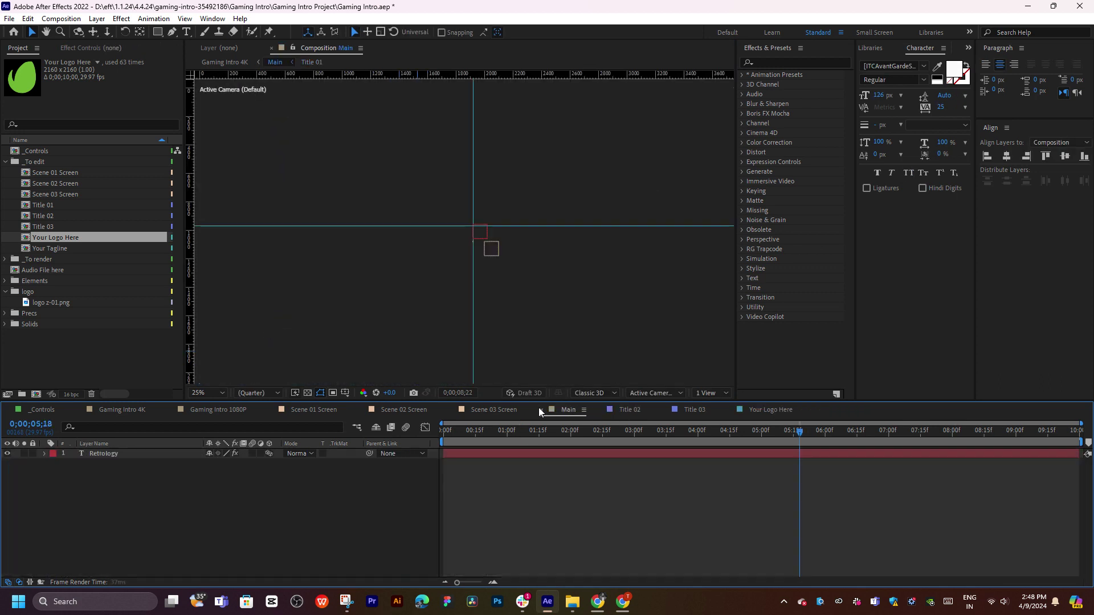
{"action": "left_click", "coordinate": [539, 409]}
{"action": "left_click", "coordinate": [540, 410]}
{"action": "left_click", "coordinate": [539, 410]}
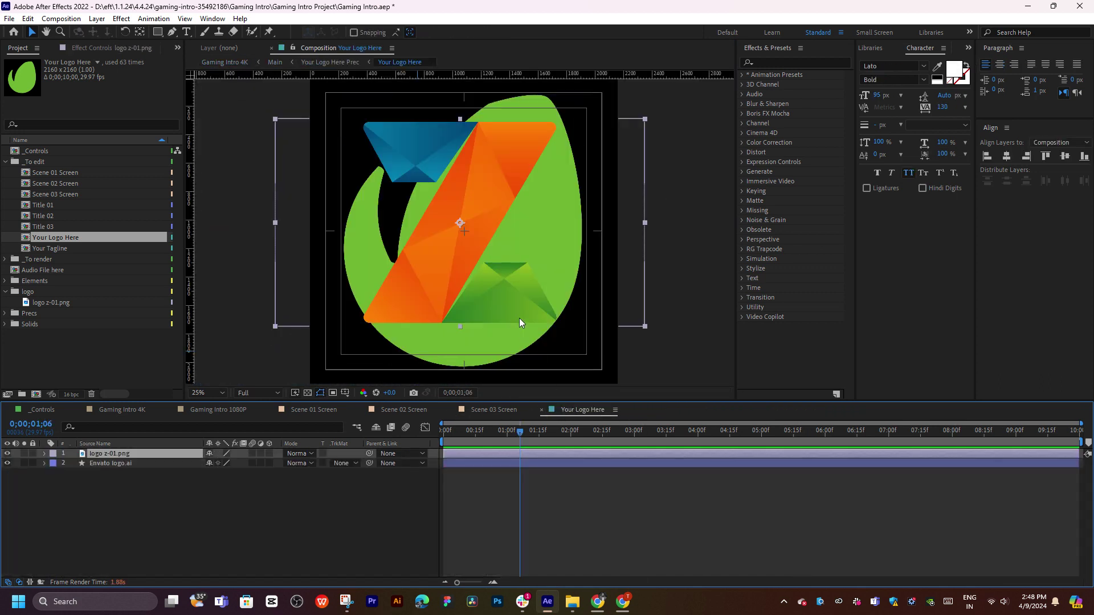
Scale the Z logo up, nudge it slightly right and down, and hide Envato logo.ai
{"action": "left_click_drag", "start_coordinate": [645, 224], "coordinate": [667, 222]}
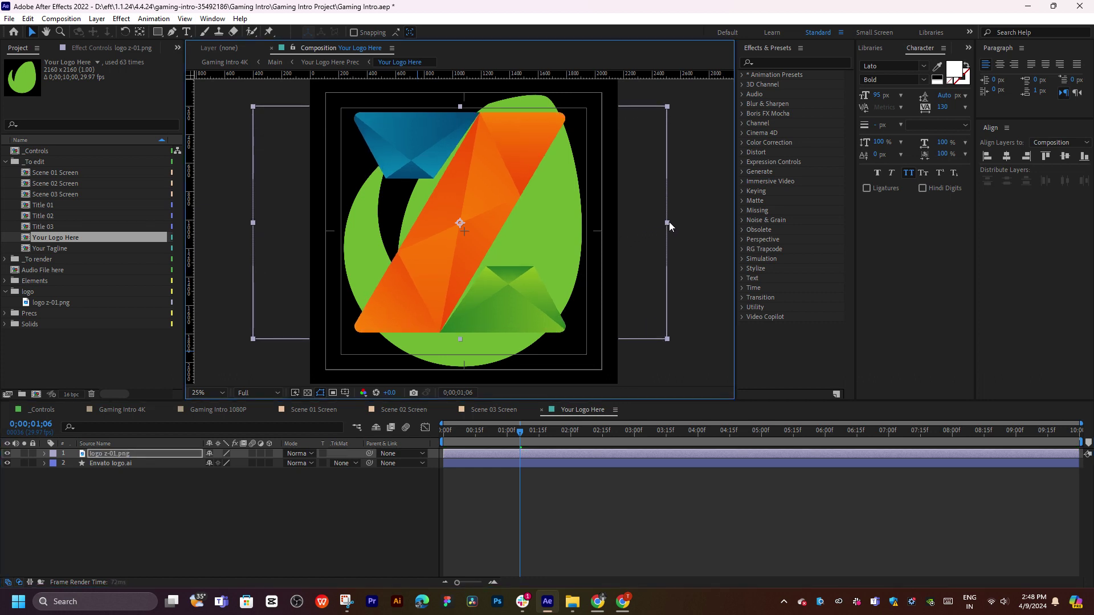
{"action": "left_click_drag", "start_coordinate": [515, 254], "coordinate": [517, 258]}
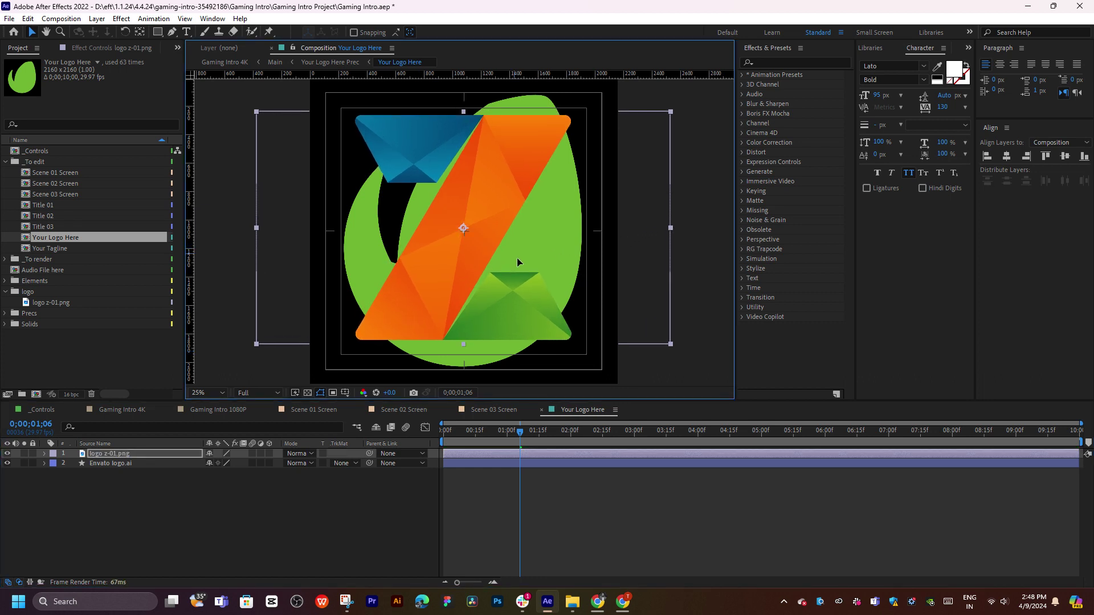
{"action": "left_click", "coordinate": [693, 236]}
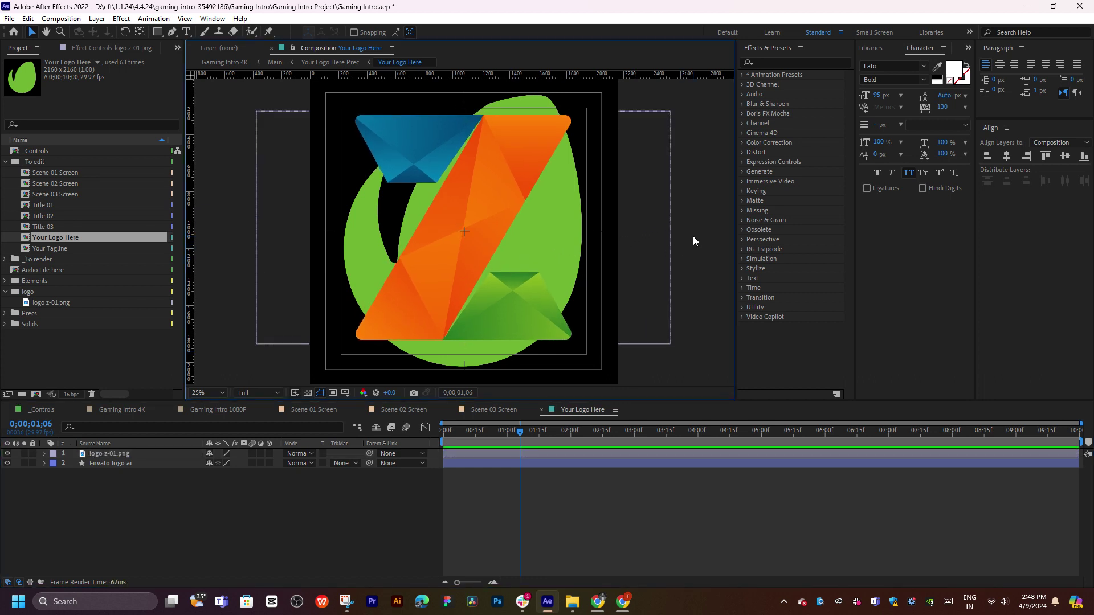
{"action": "left_click", "coordinate": [7, 463]}
Close the Your Logo Here and three Scene Screen comps, returning to Gaming Intro 1080P
{"action": "left_click", "coordinate": [542, 410]}
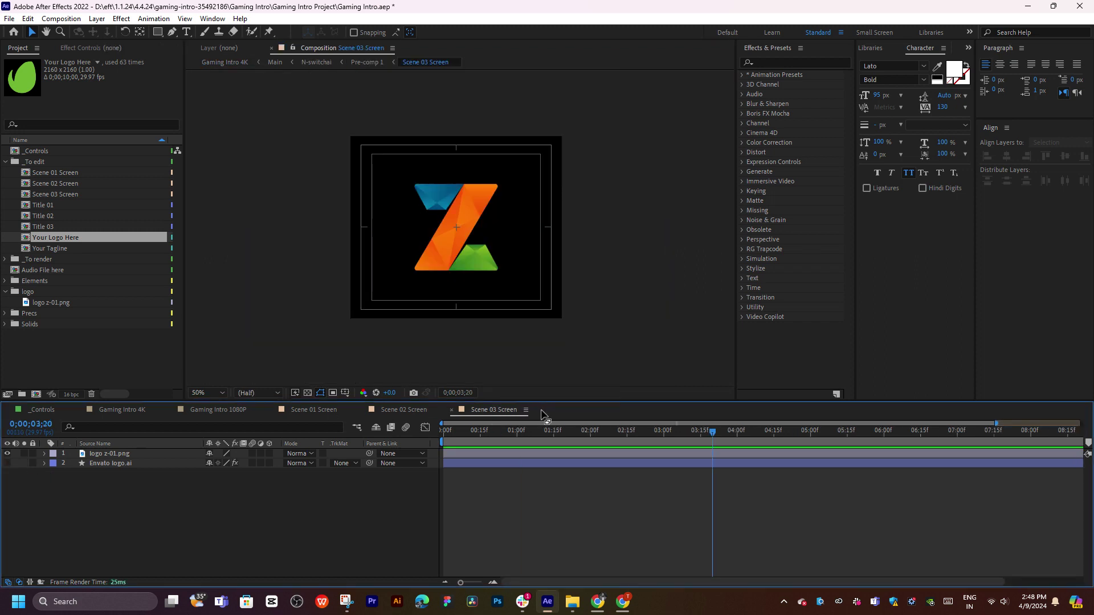
{"action": "left_click", "coordinate": [453, 408]}
{"action": "left_click", "coordinate": [363, 409]}
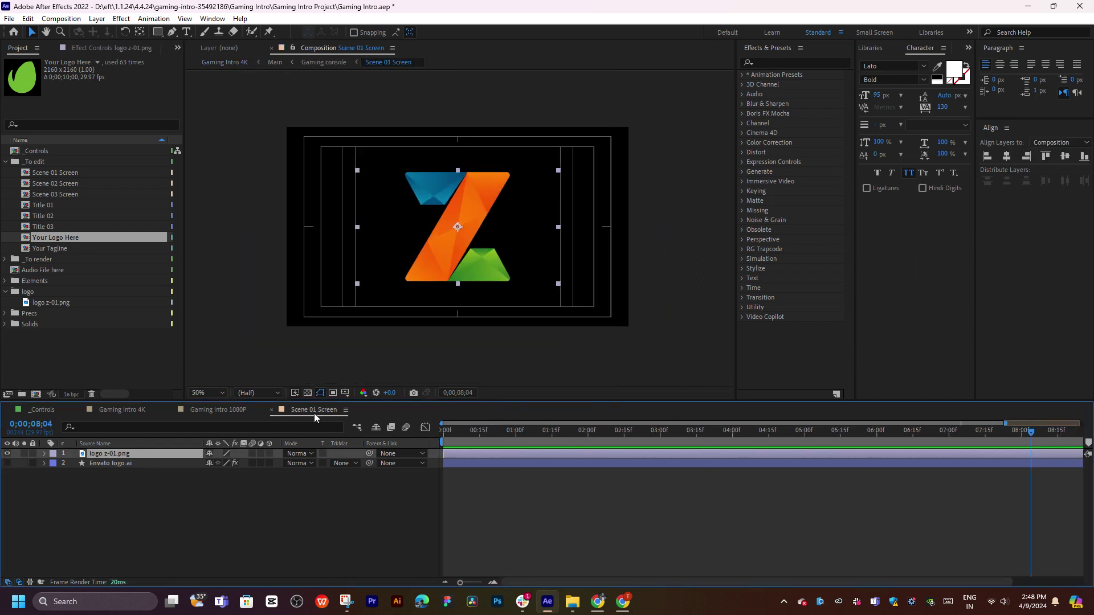
{"action": "left_click", "coordinate": [272, 410]}
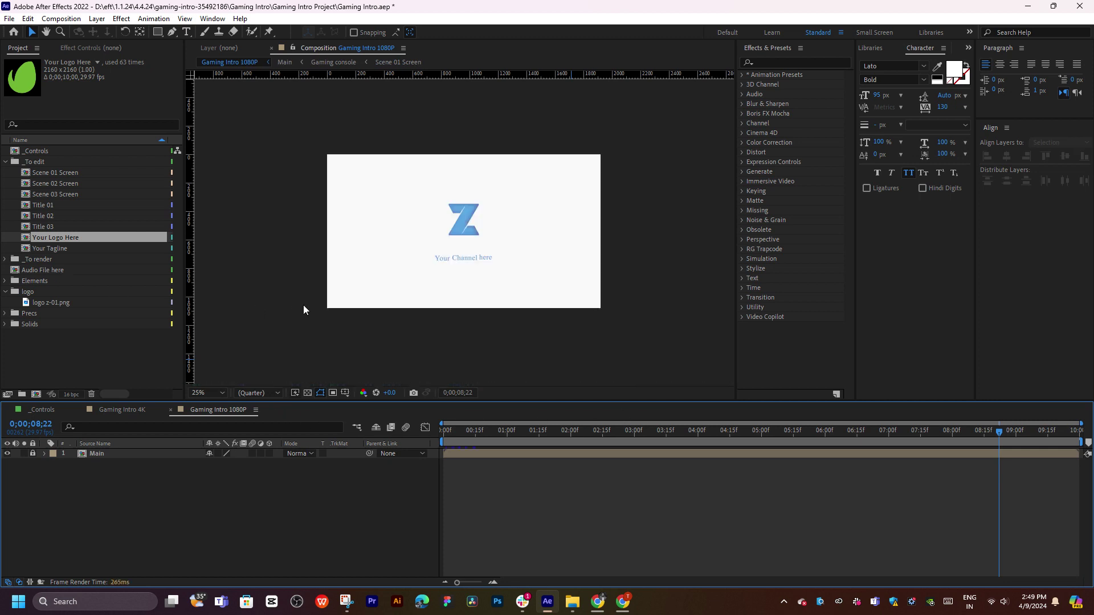
Hide the 'Your Channel here' text layer in Your Tagline
{"action": "double_click", "coordinate": [66, 249]}
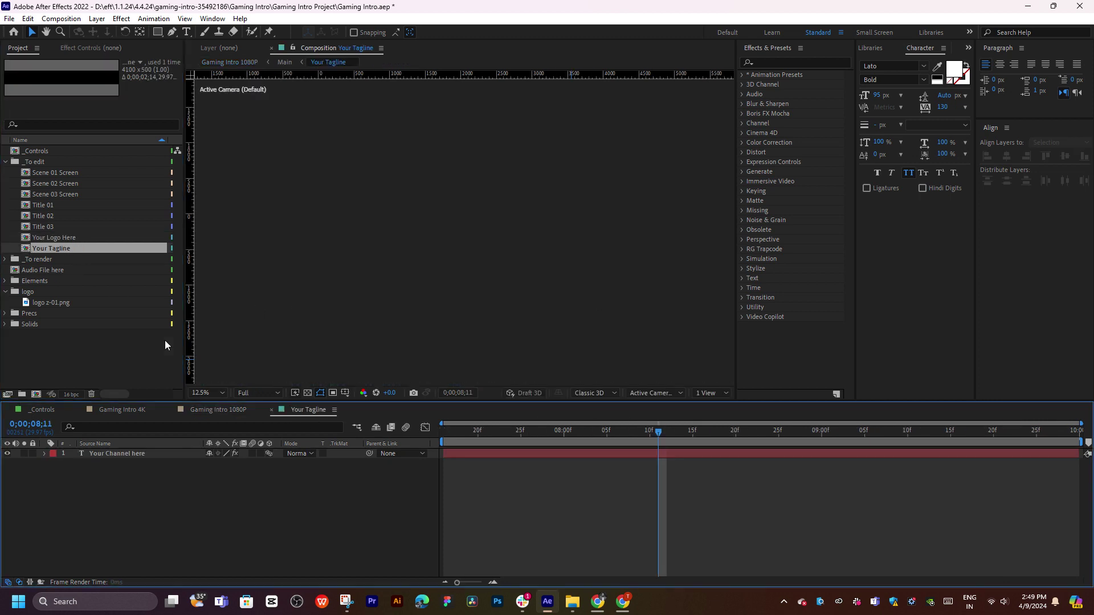
{"action": "left_click", "coordinate": [7, 453]}
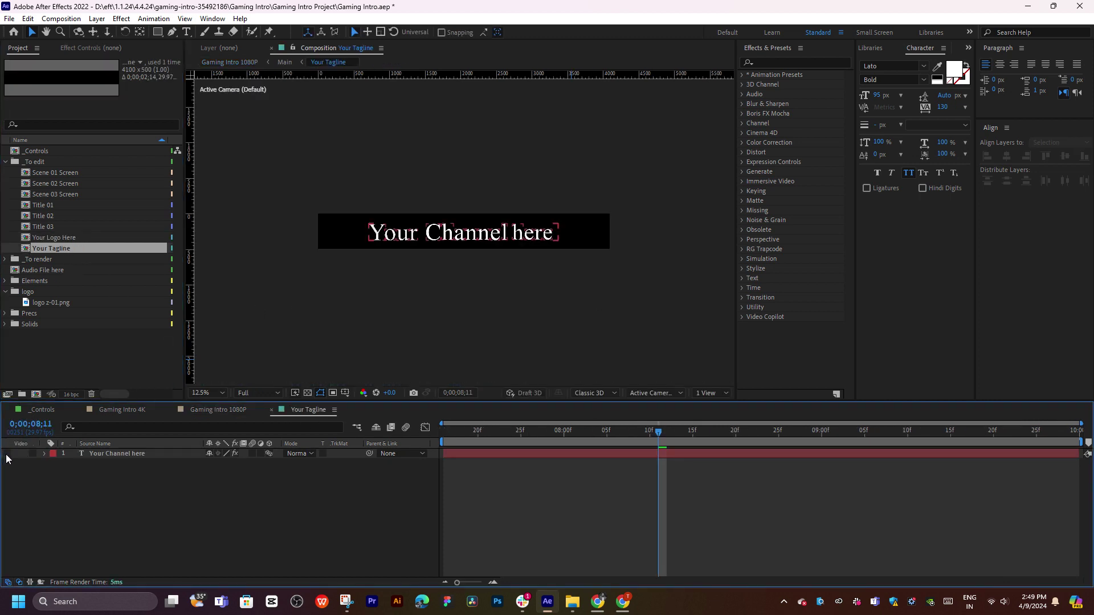
{"action": "left_click", "coordinate": [272, 410]}
Hide the Gameplay, Retrology and Reviews text layers in Title 01, 02 and 03
{"action": "double_click", "coordinate": [49, 227]}
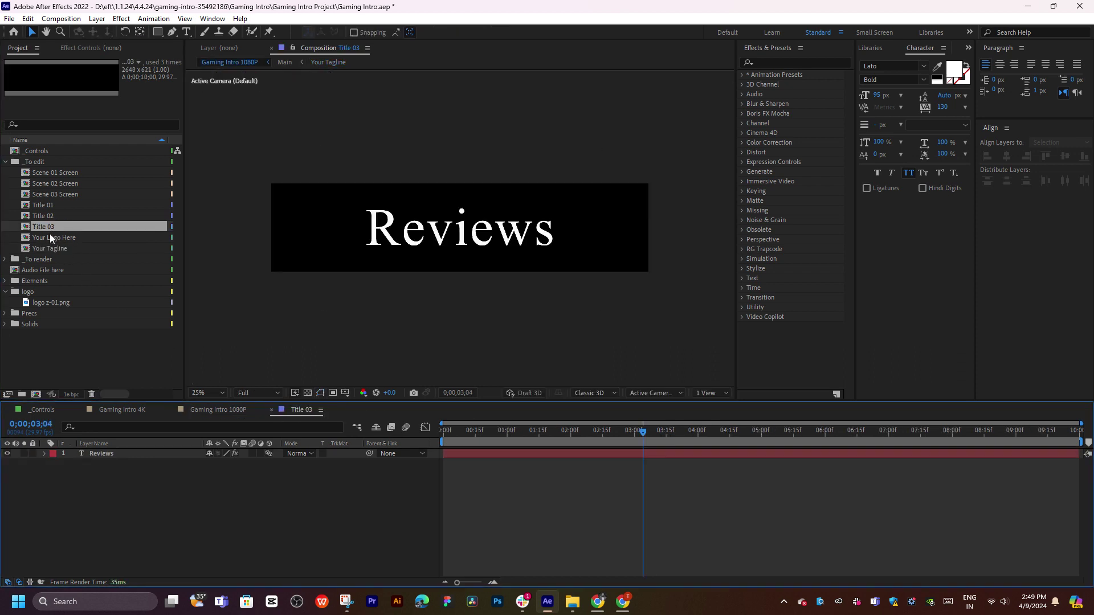
{"action": "double_click", "coordinate": [52, 215]}
{"action": "double_click", "coordinate": [49, 206]}
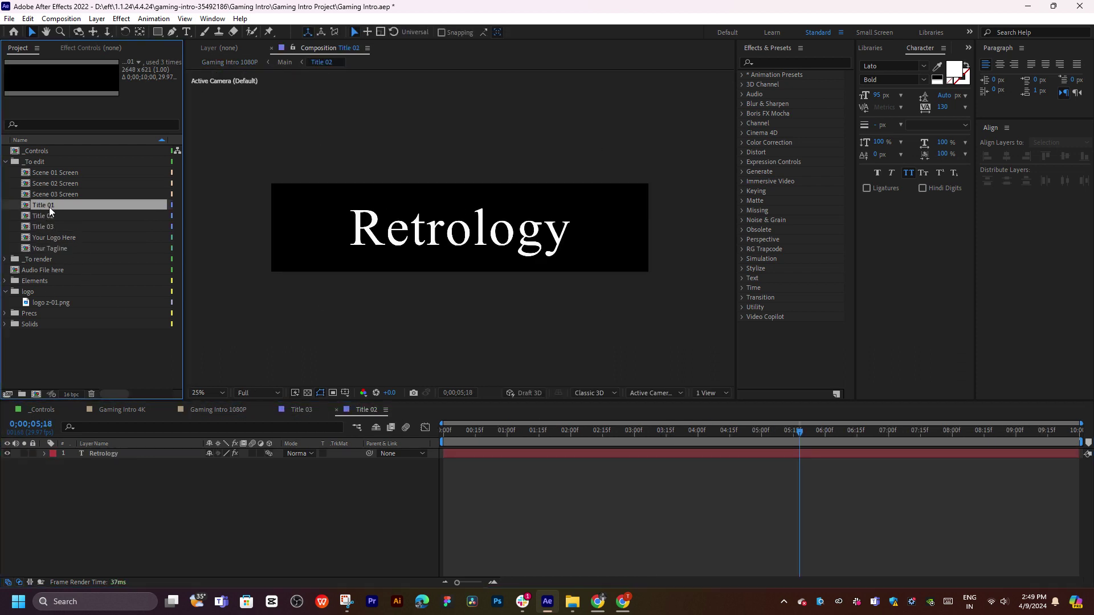
{"action": "left_click", "coordinate": [9, 453]}
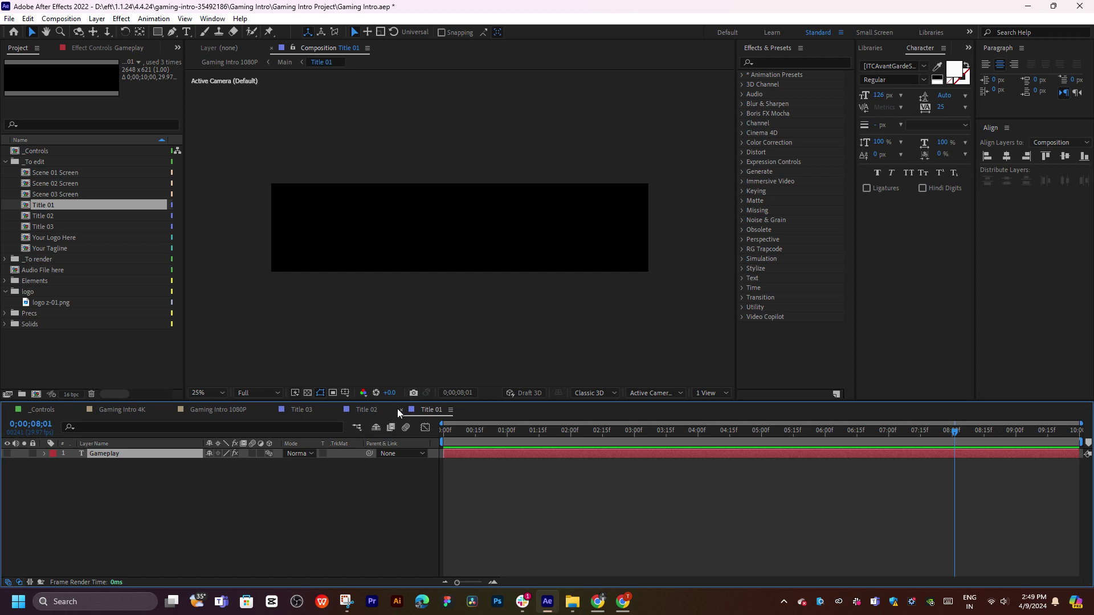
{"action": "left_click", "coordinate": [400, 409]}
{"action": "left_click", "coordinate": [9, 453]}
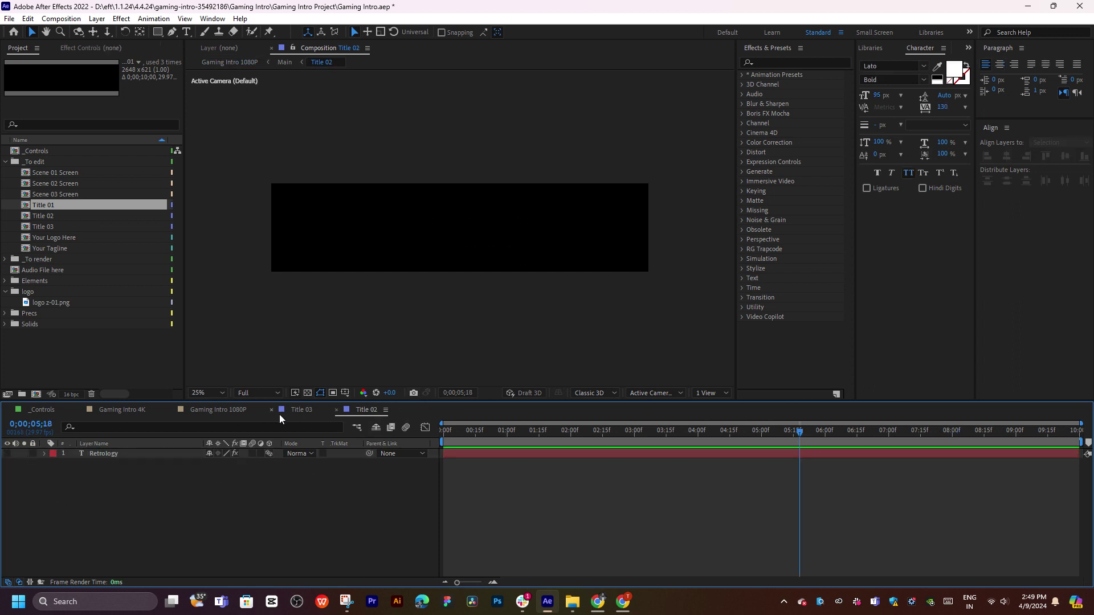
{"action": "left_click", "coordinate": [335, 409]}
{"action": "left_click", "coordinate": [8, 454]}
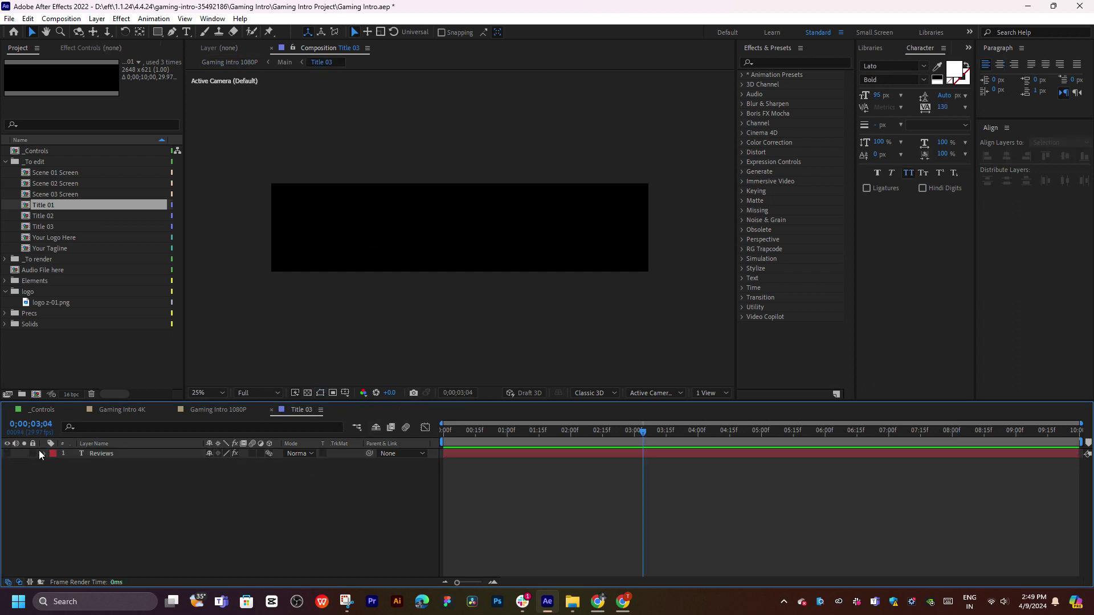
{"action": "left_click", "coordinate": [271, 409]}
{"action": "left_click_drag", "start_coordinate": [459, 431], "coordinate": [816, 434]}
Preview the Gaming Intro 1080P animation from near its start
{"action": "left_click_drag", "start_coordinate": [969, 448], "coordinate": [471, 450]}
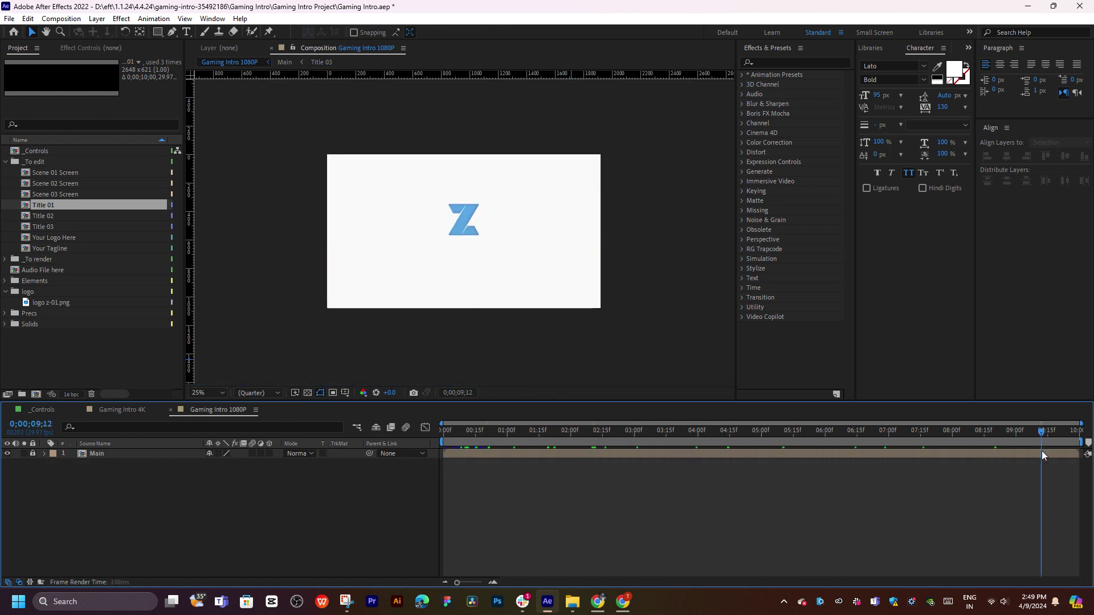
{"action": "key", "text": "space"}
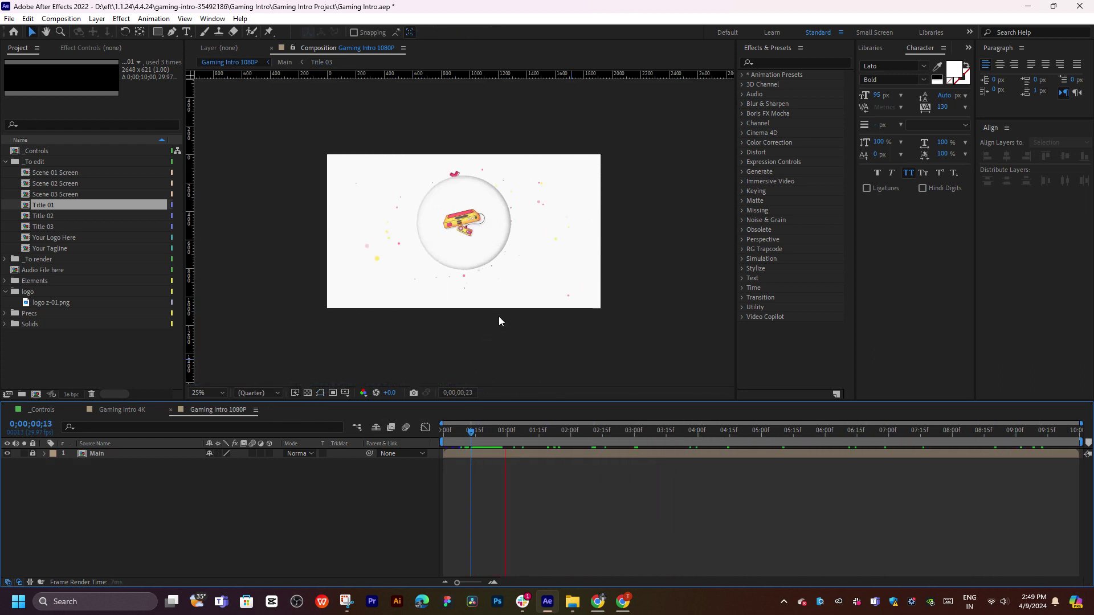
{"action": "key", "text": "period"}
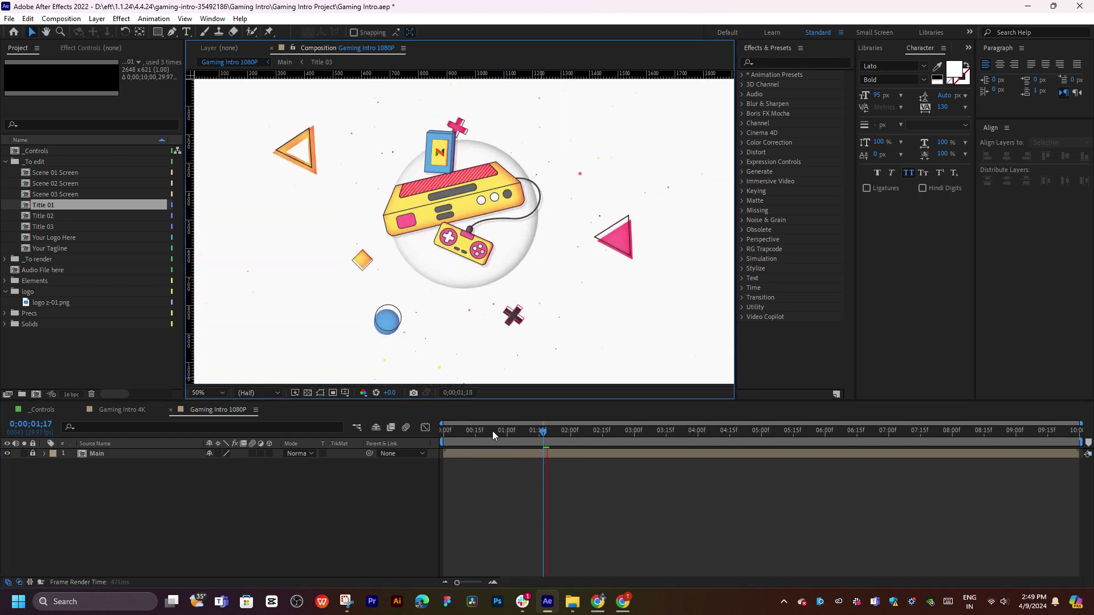
{"action": "left_click_drag", "start_coordinate": [492, 431], "coordinate": [468, 442]}
{"action": "key", "text": "space"}
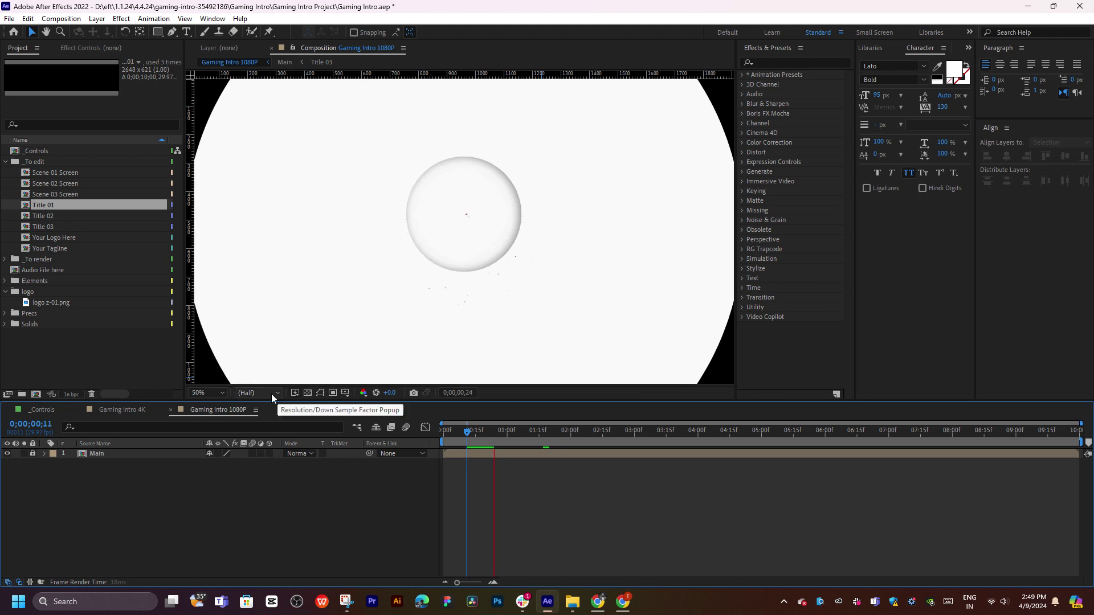
Set preview resolution to Quarter and add Gaming Intro 1080P to the Render Queue
{"action": "left_click", "coordinate": [271, 394]}
{"action": "left_click", "coordinate": [260, 454]}
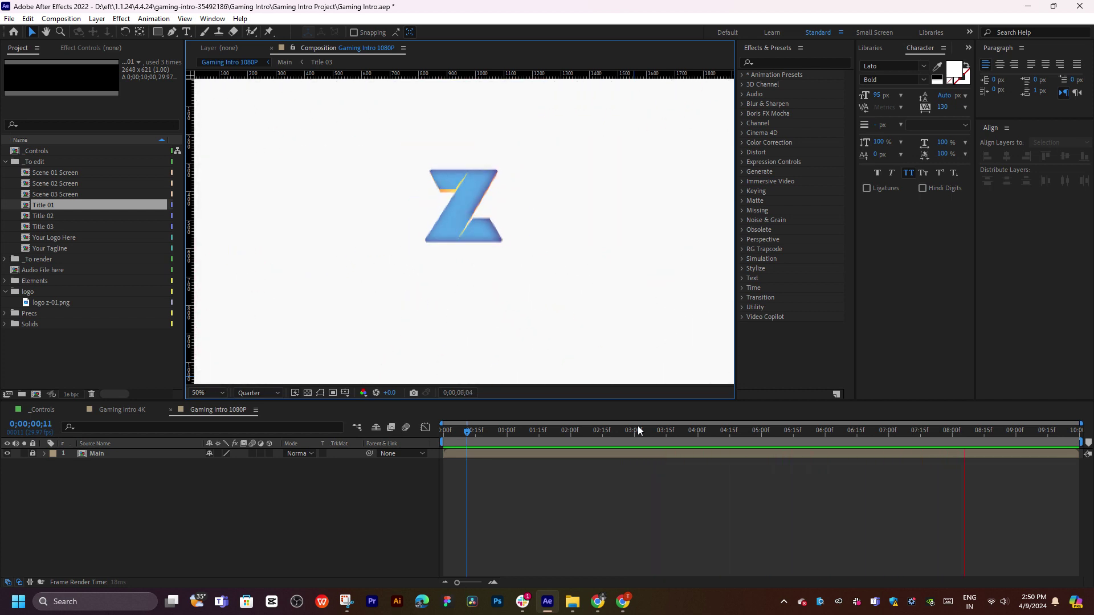
{"action": "left_click_drag", "start_coordinate": [554, 438], "coordinate": [508, 437]}
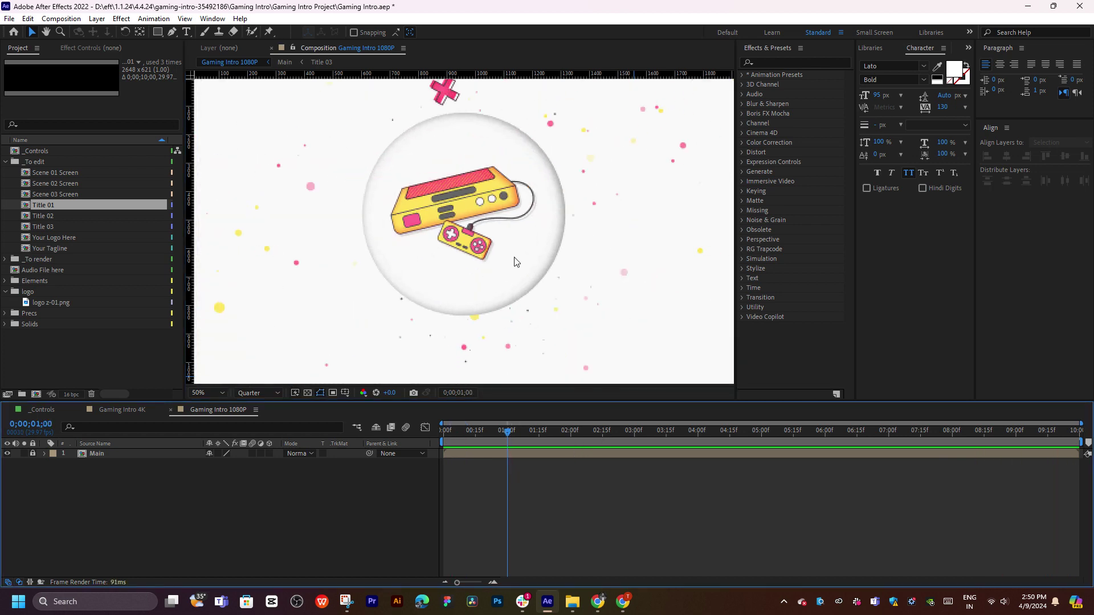
{"action": "key", "text": "ctrl+m"}
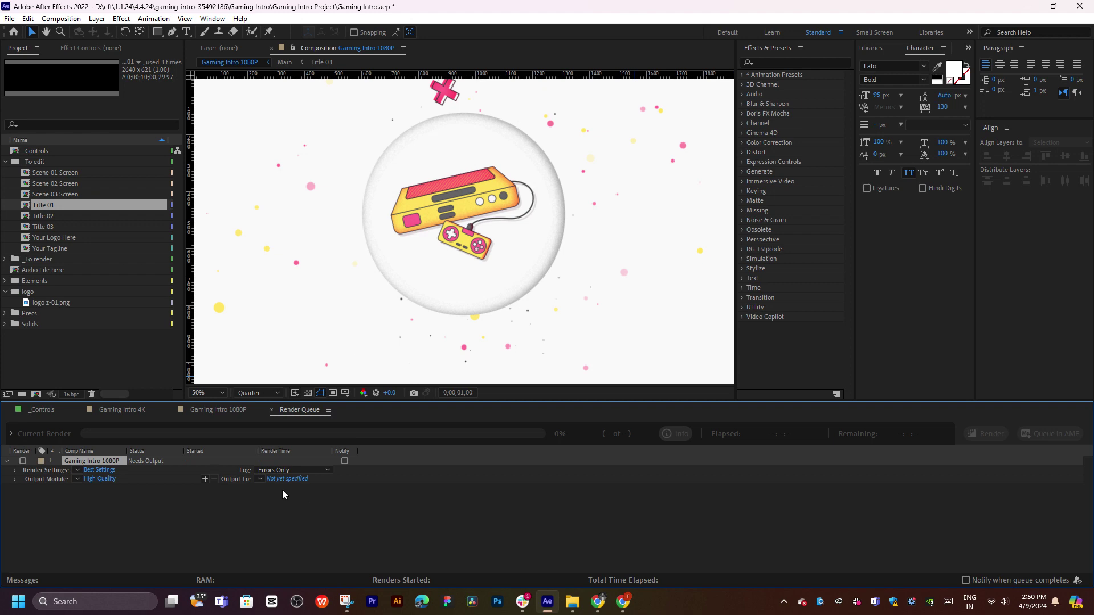
Save the output as Gaming Intro 1080P.mov in the save video folder and start rendering
{"action": "left_click", "coordinate": [287, 480]}
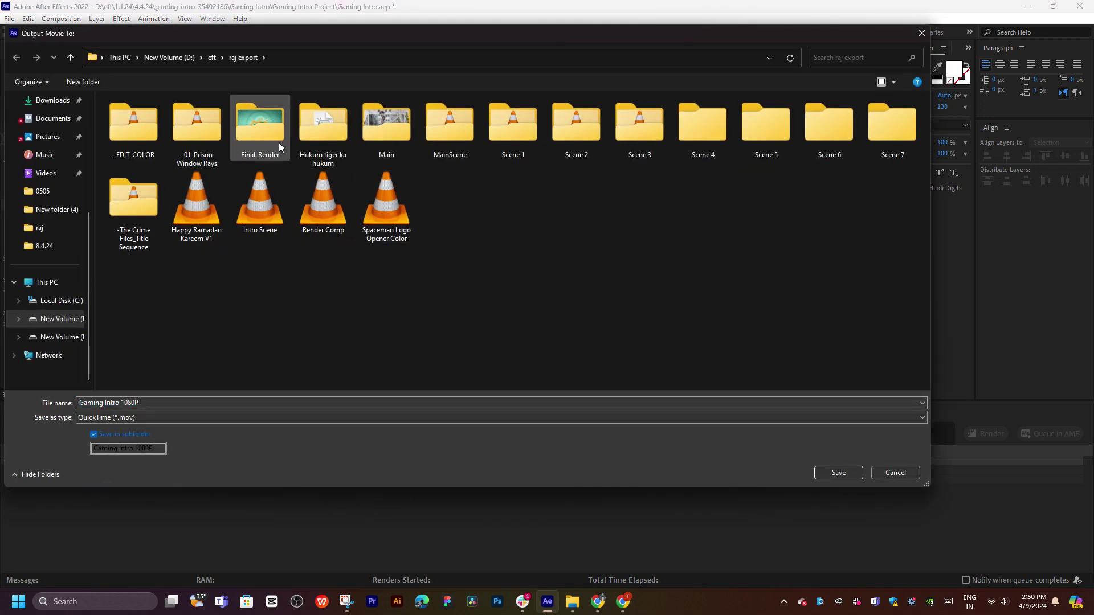
{"action": "left_click", "coordinate": [211, 57]}
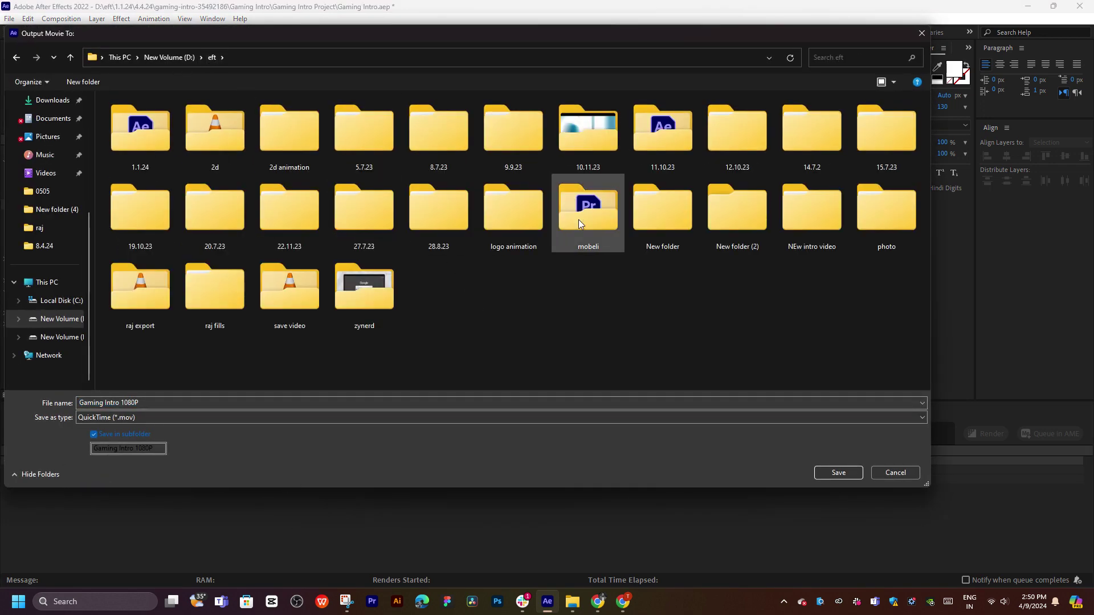
{"action": "double_click", "coordinate": [299, 294]}
{"action": "left_click", "coordinate": [838, 473]}
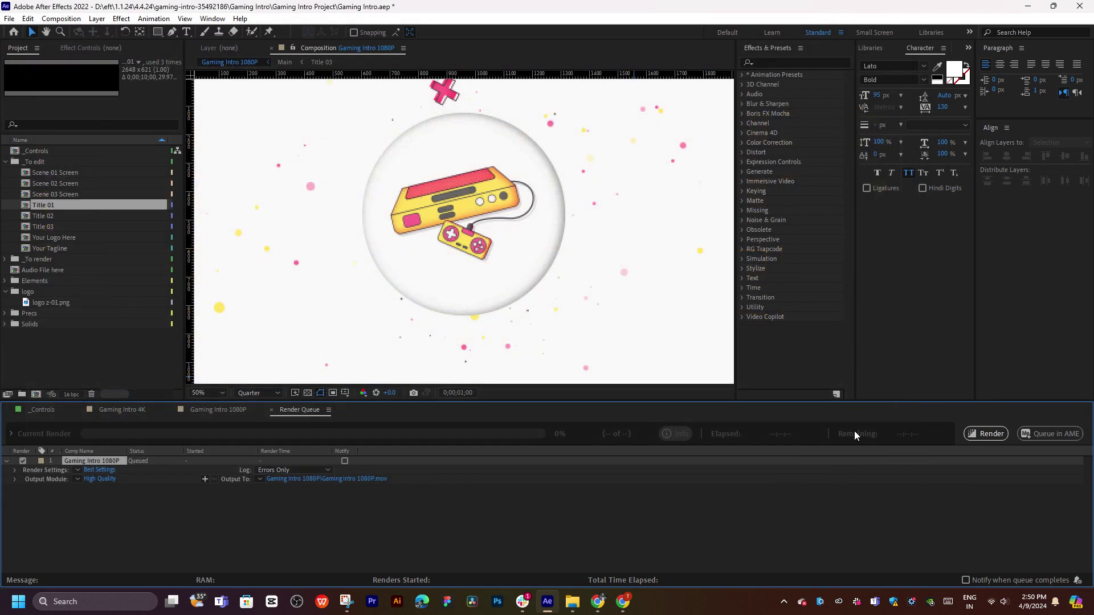
{"action": "left_click", "coordinate": [994, 438]}
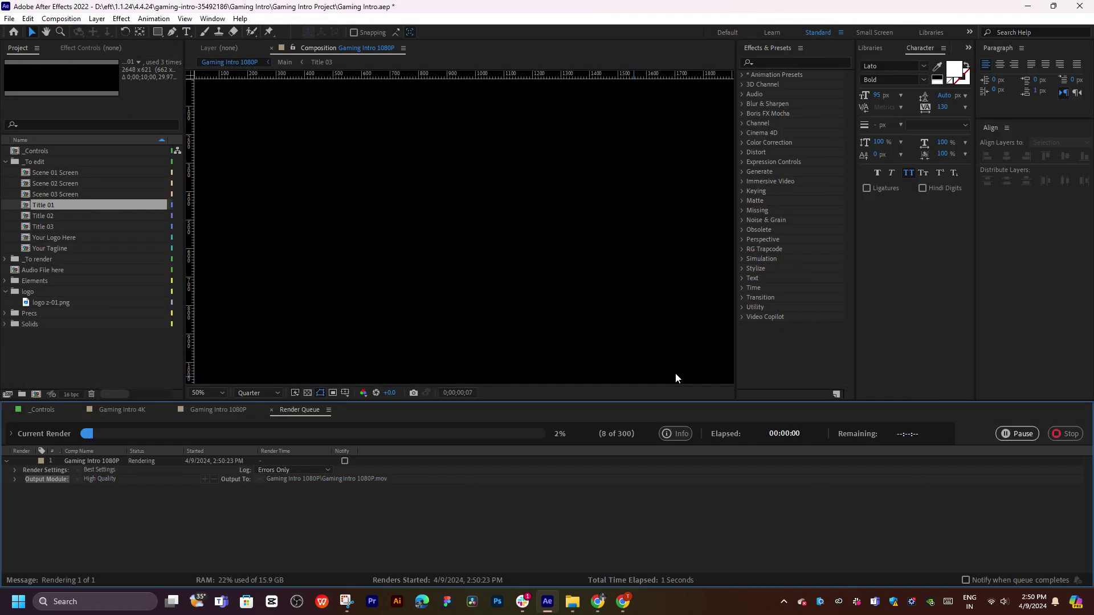